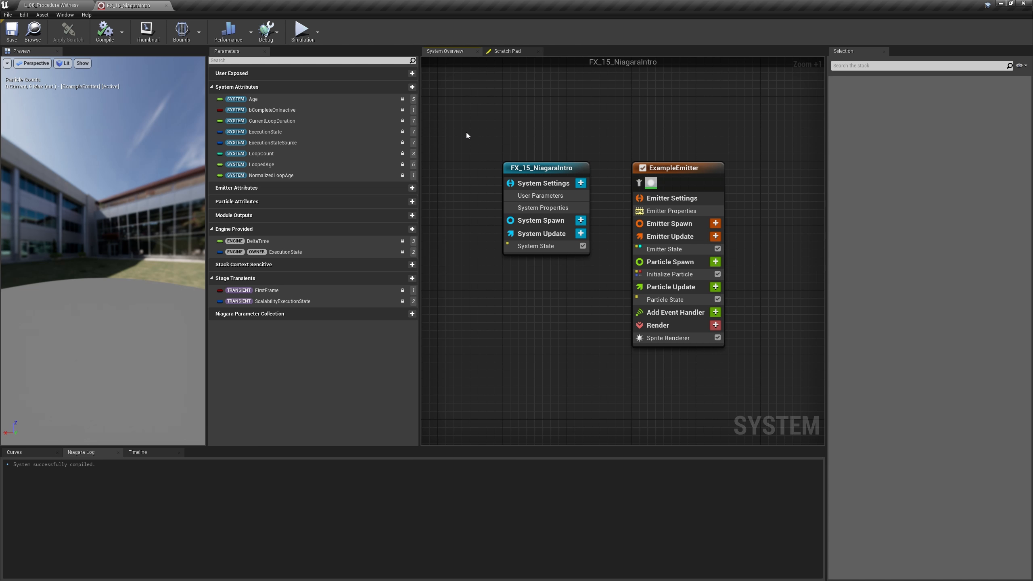
Select both overview nodes together, and inspect the FX_15_NiagaraIntro system and ExampleEmitter stacks individually.
{"action": "left_click_drag", "start_coordinate": [467, 132], "coordinate": [771, 385]}
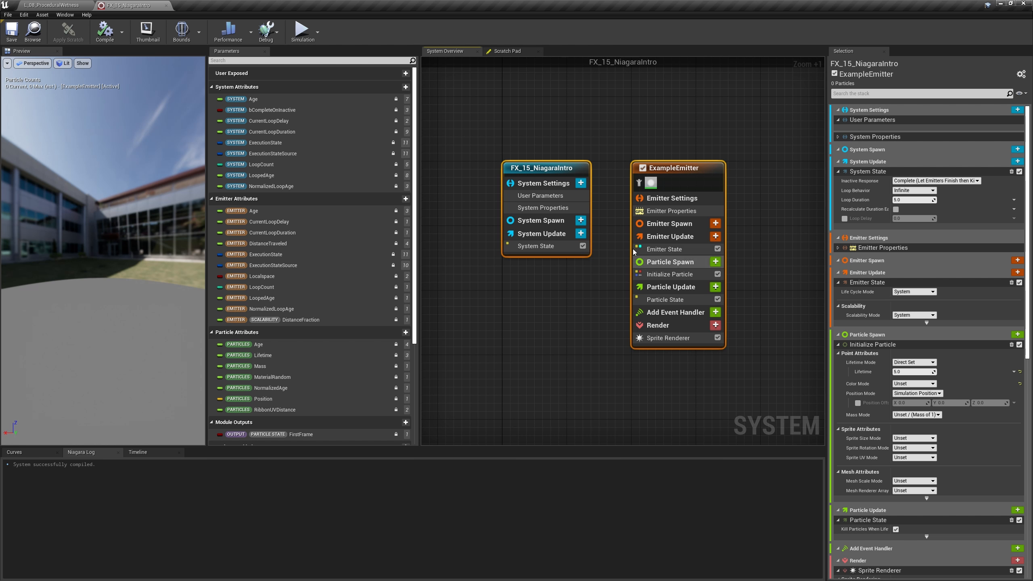
{"action": "left_click", "coordinate": [552, 168]}
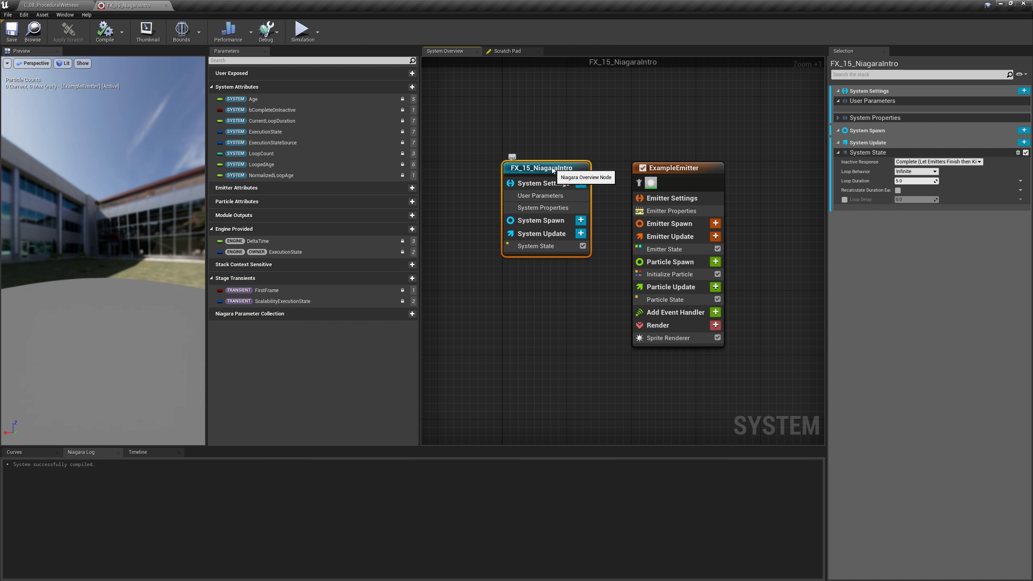
{"action": "left_click", "coordinate": [678, 170]}
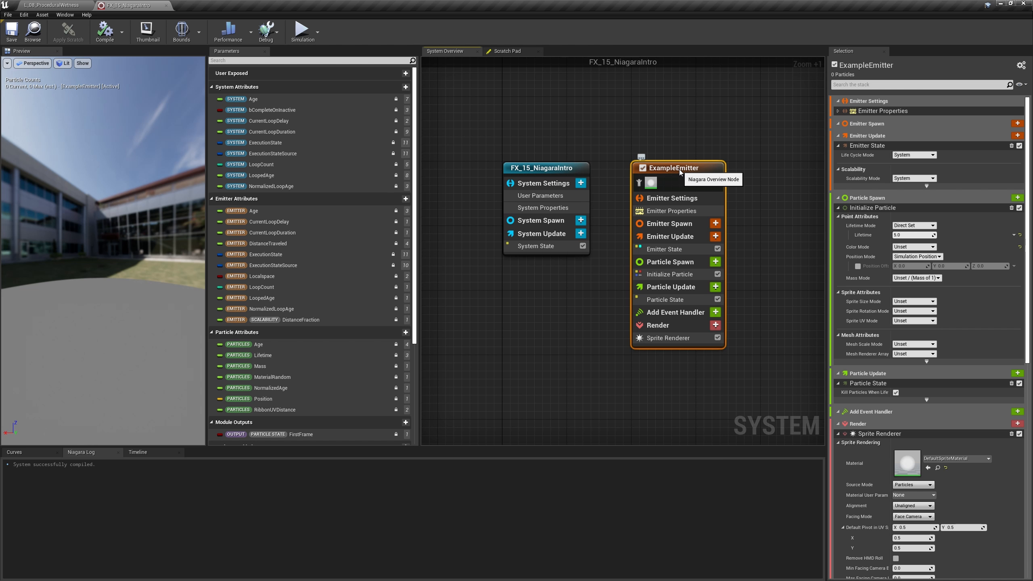
{"action": "left_click", "coordinate": [552, 167]}
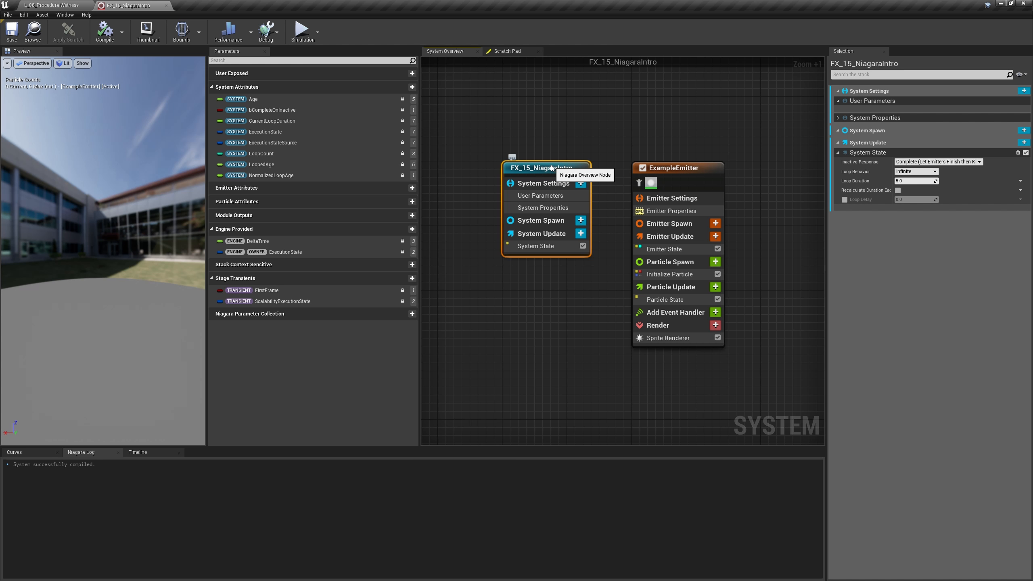
{"action": "left_click", "coordinate": [676, 168]}
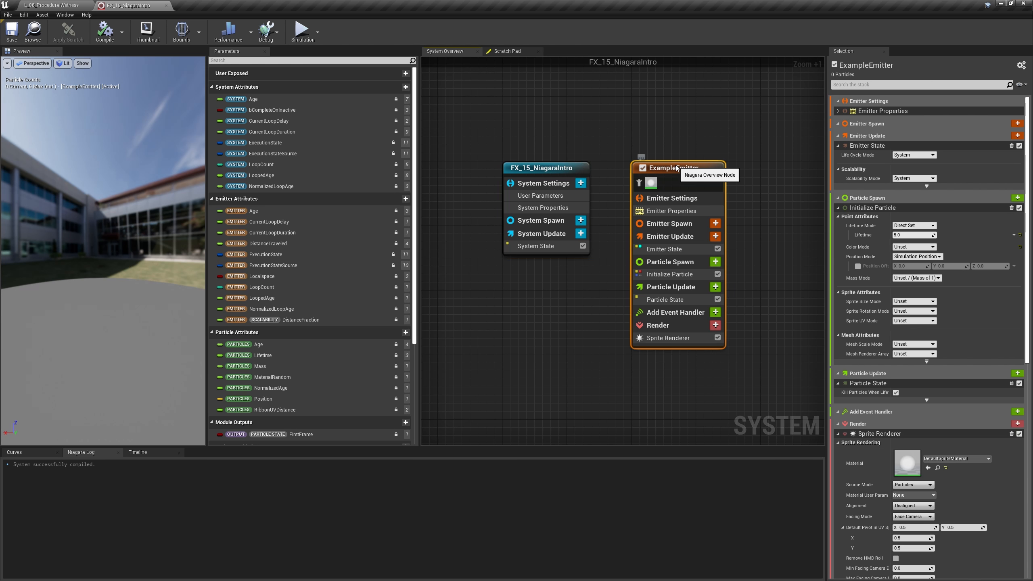
Select ExampleEmitter's Particle Spawn, Particle Update and Add Event Handler groups together to examine their combined stack.
{"action": "left_click", "coordinate": [671, 262]}
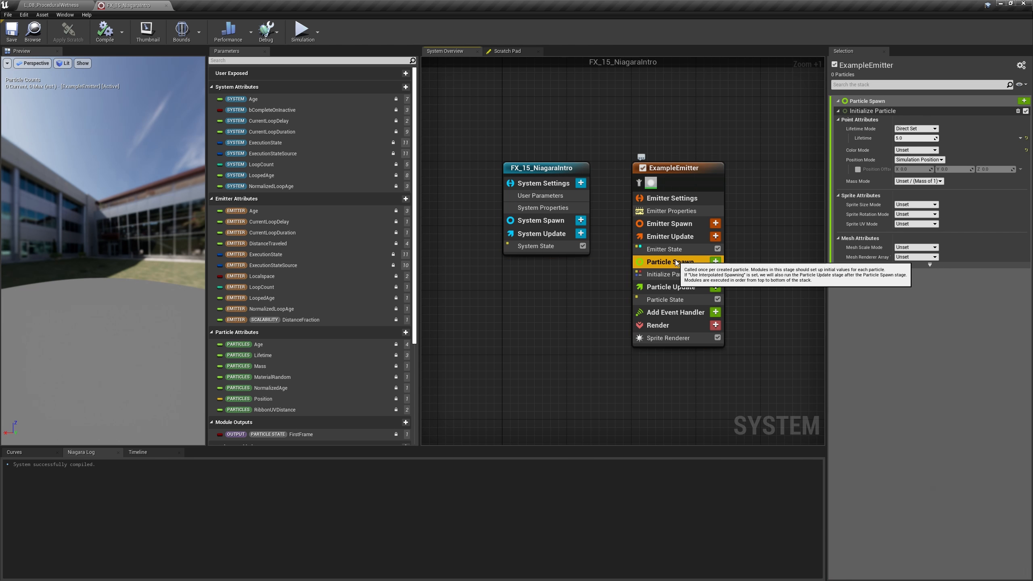
{"action": "left_click", "coordinate": [673, 286], "text": "ctrl"}
{"action": "left_click", "coordinate": [676, 312], "text": "ctrl"}
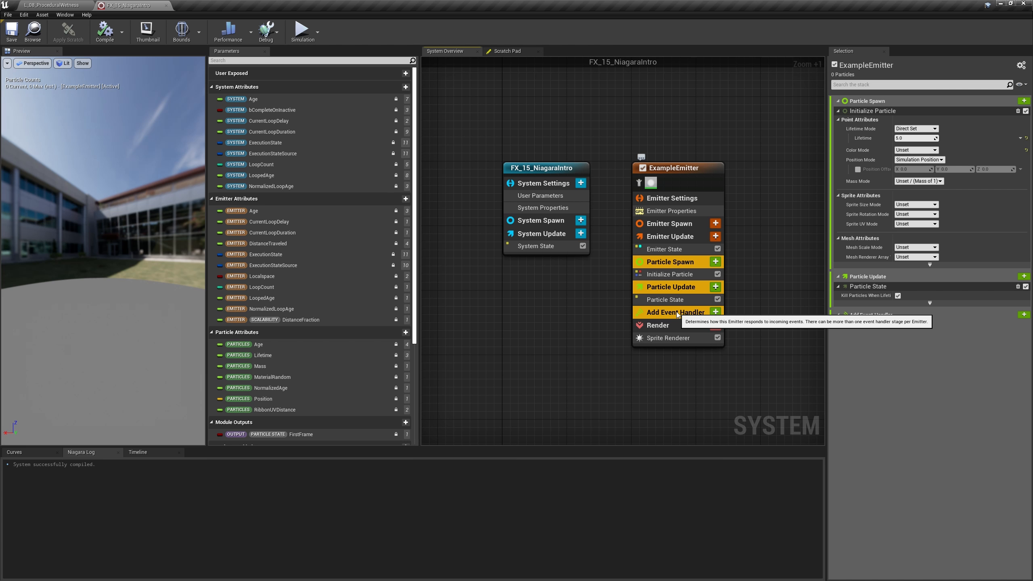
Inspect the stack at system, emitter and particle level using the FX_15_NiagaraIntro node, Emitter Spawn and Particle Spawn.
{"action": "left_click", "coordinate": [552, 169]}
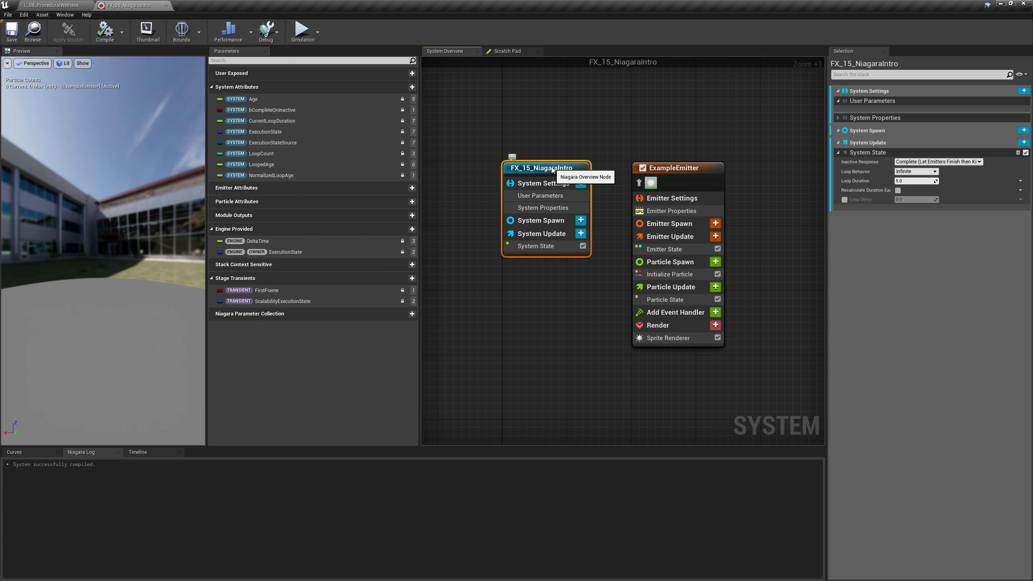
{"action": "left_click", "coordinate": [687, 223]}
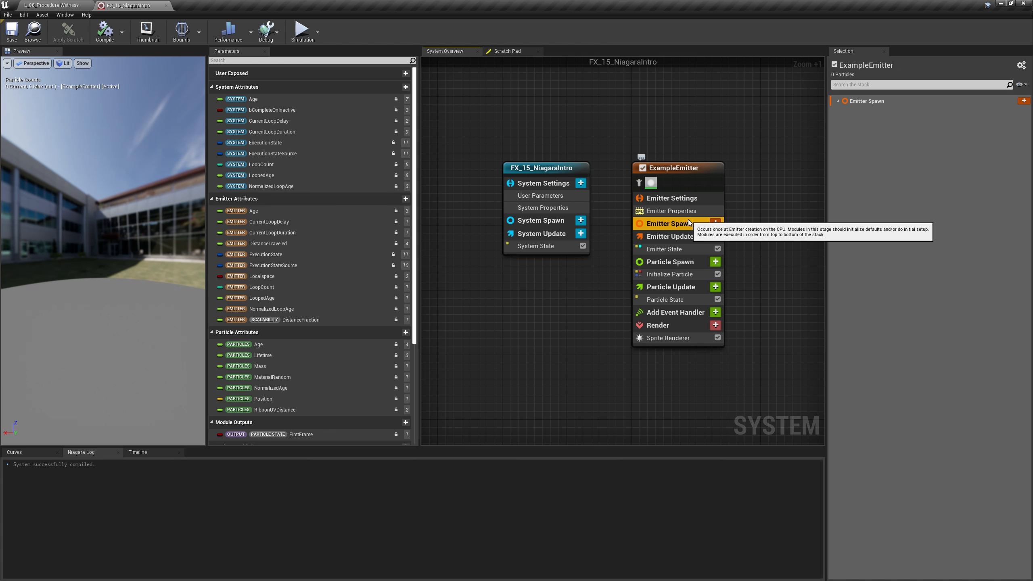
{"action": "left_click", "coordinate": [671, 262]}
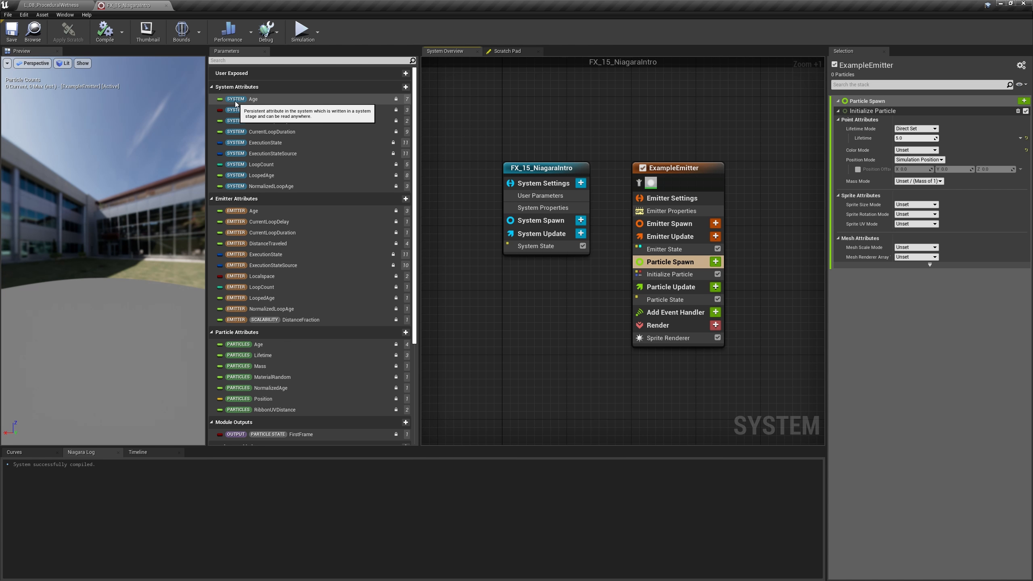
Examine the parameter namespaces from User Exposed through Stage Transients, including the description of Stack Context Sensitive.
{"action": "scroll", "coordinate": [235, 101], "scroll_direction": "down", "scroll_amount": 5}
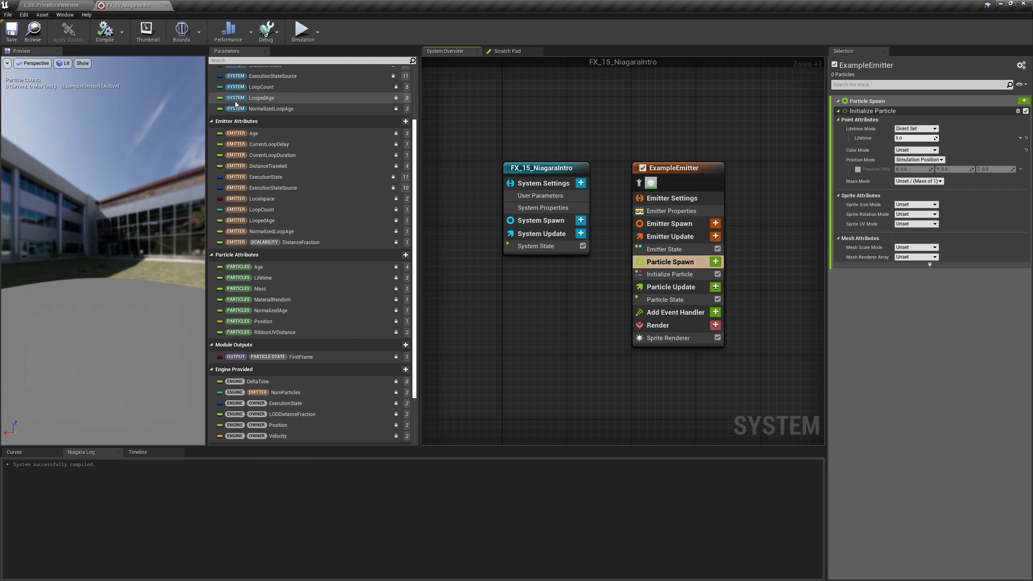
{"action": "scroll", "coordinate": [234, 101], "scroll_direction": "up", "scroll_amount": 5}
{"action": "scroll", "coordinate": [235, 102], "scroll_direction": "down", "scroll_amount": 5}
{"action": "scroll", "coordinate": [234, 103], "scroll_direction": "up", "scroll_amount": 3}
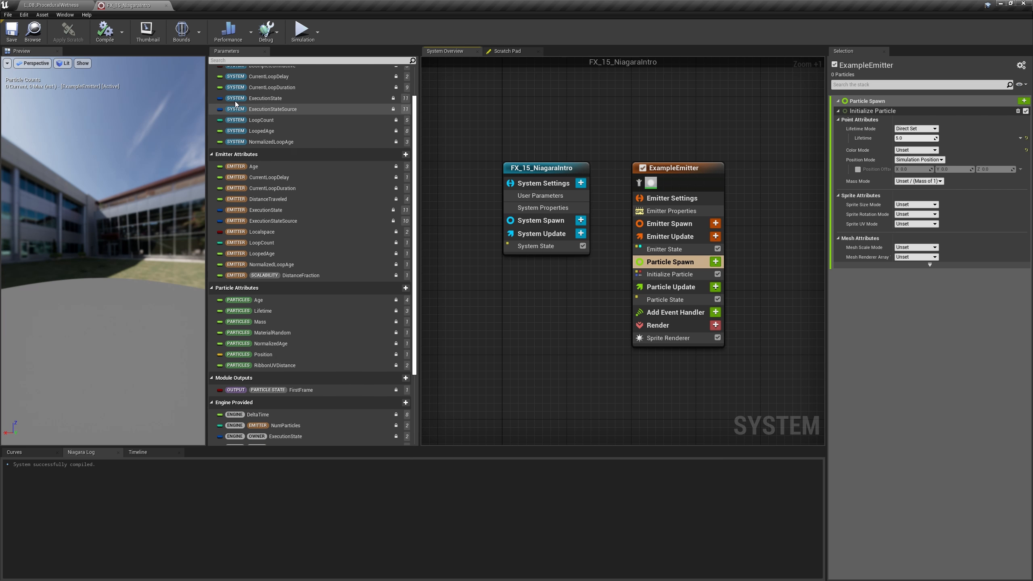
{"action": "scroll", "coordinate": [235, 104], "scroll_direction": "down", "scroll_amount": 2}
{"action": "scroll", "coordinate": [235, 103], "scroll_direction": "down", "scroll_amount": 1}
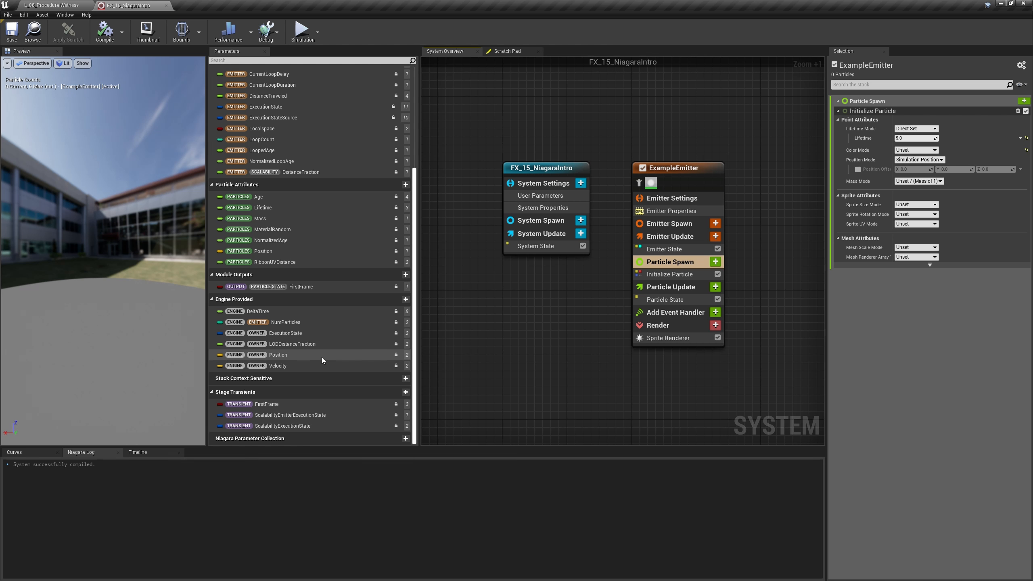
{"action": "scroll", "coordinate": [321, 354], "scroll_direction": "up", "scroll_amount": 5}
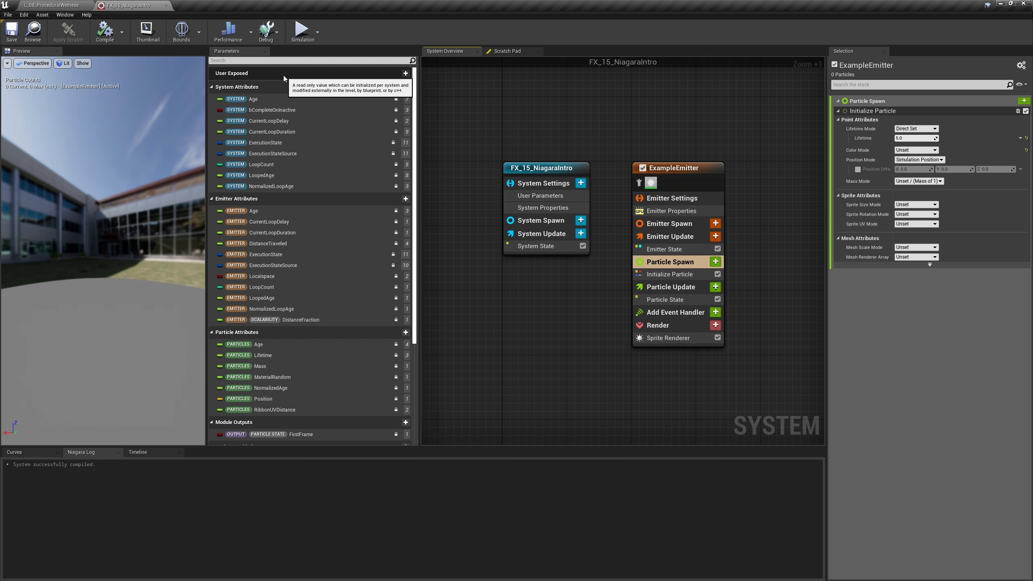
{"action": "scroll", "coordinate": [283, 75], "scroll_direction": "down", "scroll_amount": 4}
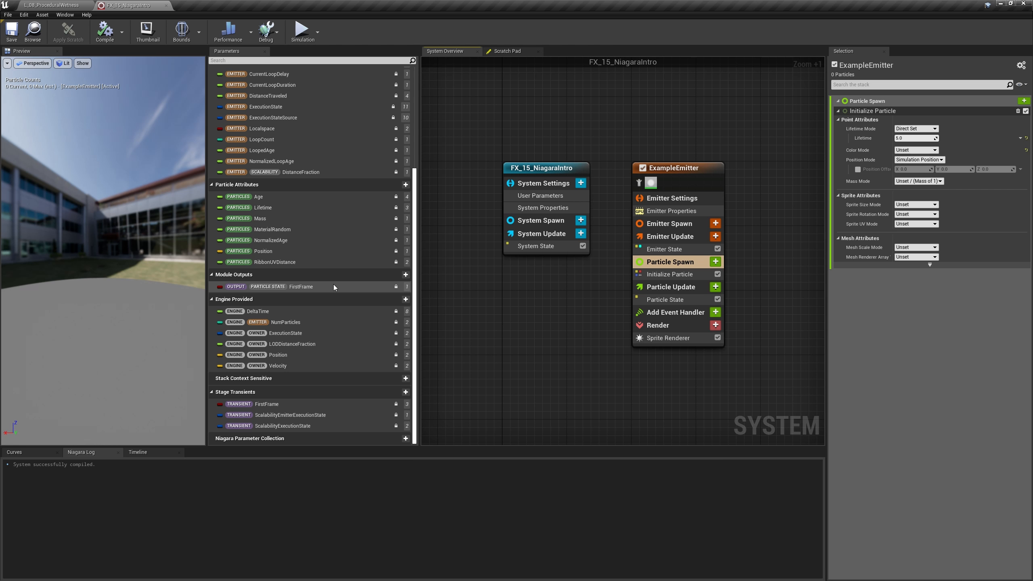
{"action": "mouse_move", "coordinate": [339, 380]}
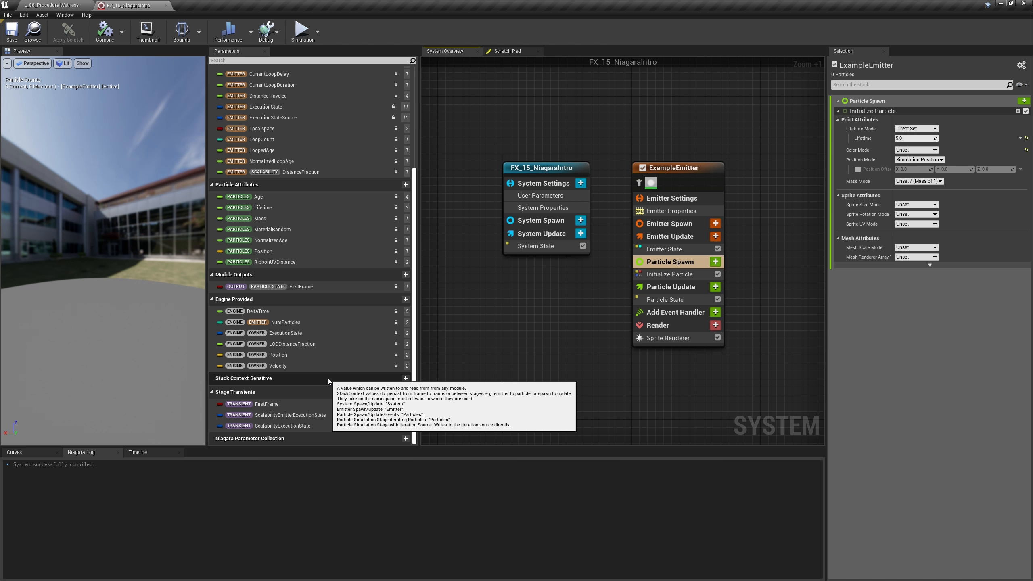
Compare the parameters of the FX_15_NiagaraIntro system node and the ExampleEmitter node by alternating between them, and clear the selection.
{"action": "left_click", "coordinate": [546, 168]}
{"action": "left_click", "coordinate": [671, 168]}
{"action": "left_click", "coordinate": [546, 169]}
{"action": "left_click", "coordinate": [671, 169]}
{"action": "left_click", "coordinate": [546, 169]}
{"action": "left_click", "coordinate": [672, 170]}
{"action": "left_click", "coordinate": [747, 168]}
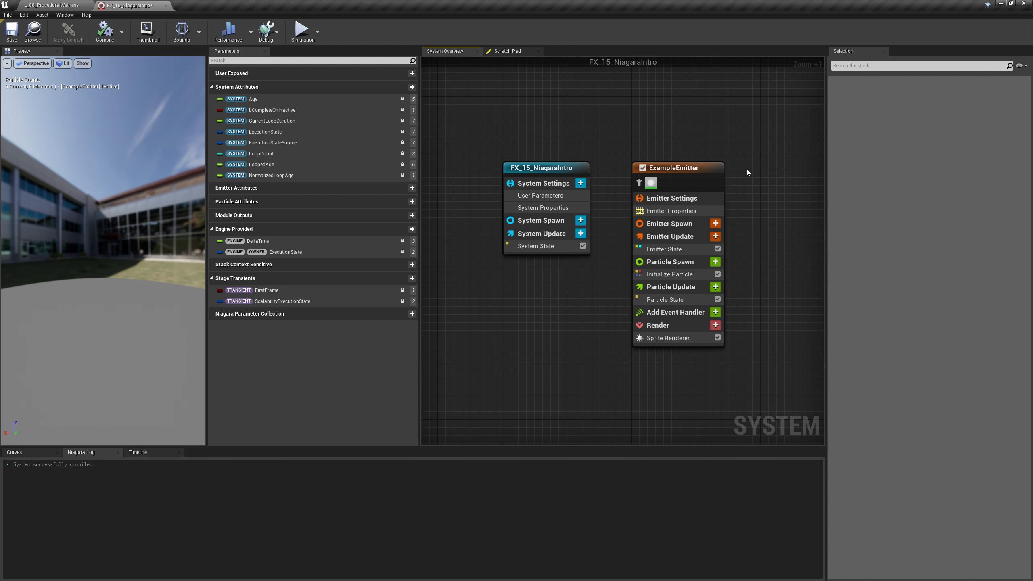
Select the Spawn and Update groups of the system, emitter and particles together to view their modules in one stack.
{"action": "left_click", "coordinate": [540, 220]}
{"action": "left_click", "coordinate": [540, 234], "text": "ctrl"}
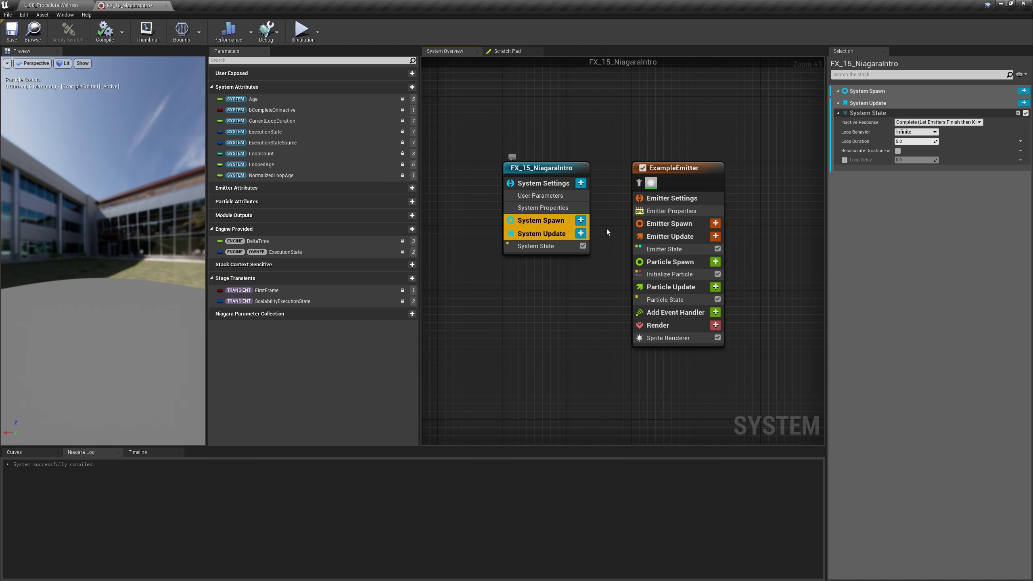
{"action": "left_click", "coordinate": [669, 224], "text": "ctrl"}
{"action": "left_click", "coordinate": [667, 236], "text": "ctrl"}
{"action": "left_click", "coordinate": [670, 261], "text": "ctrl"}
{"action": "left_click", "coordinate": [673, 287], "text": "ctrl"}
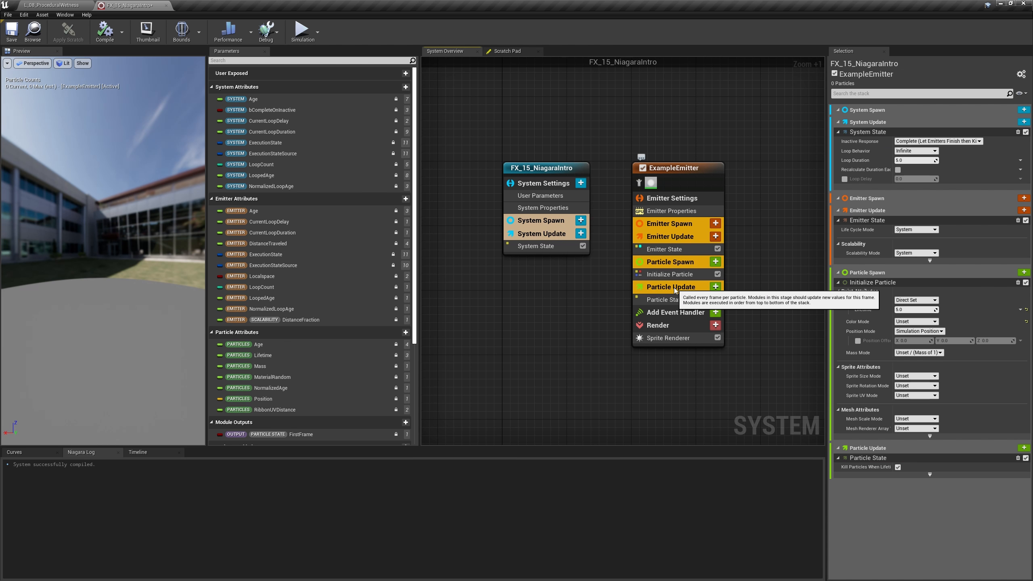
Inspect System Settings together with Emitter Settings, followed by the emitter's Add Event Handler and Render groups.
{"action": "left_click", "coordinate": [543, 184]}
{"action": "left_click", "coordinate": [675, 198], "text": "ctrl"}
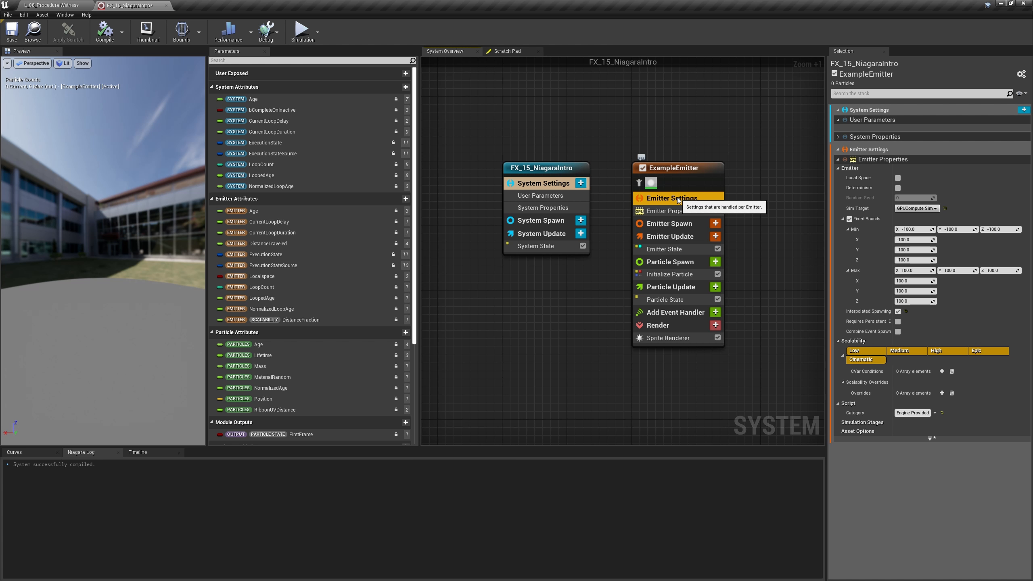
{"action": "left_click", "coordinate": [682, 312]}
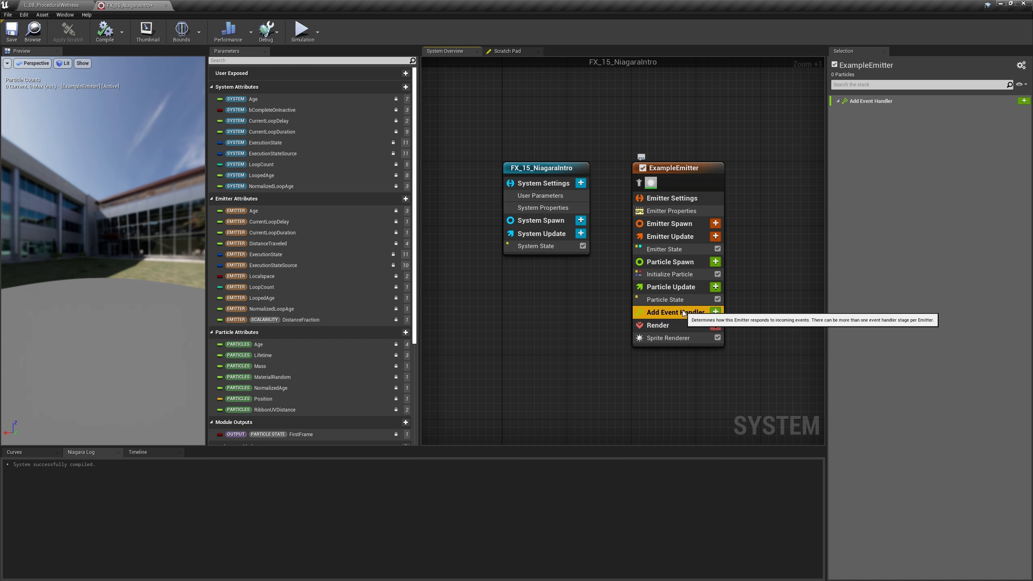
{"action": "left_click", "coordinate": [681, 325]}
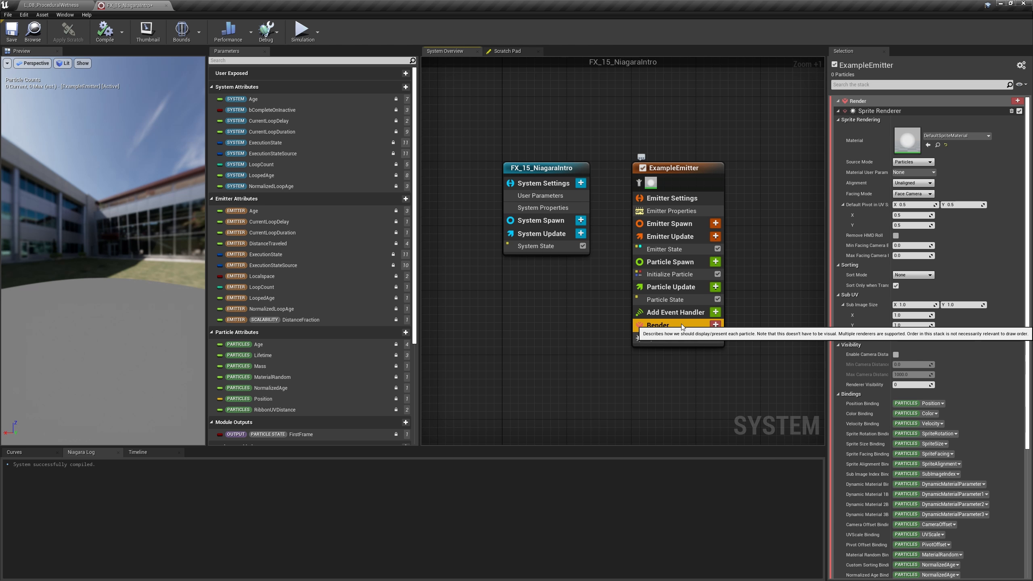
Show the System, Emitter and Particle Spawn and Update stages together in the stack again.
{"action": "left_click", "coordinate": [552, 224]}
{"action": "left_click", "coordinate": [551, 232], "text": "ctrl"}
{"action": "left_click", "coordinate": [665, 228], "text": "ctrl"}
{"action": "left_click", "coordinate": [667, 236], "text": "ctrl"}
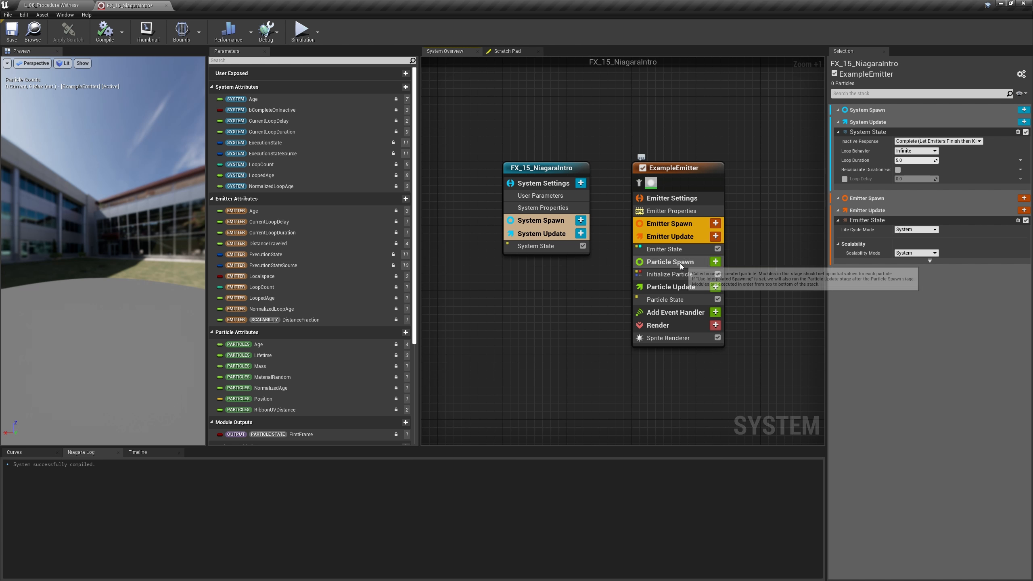
{"action": "left_click", "coordinate": [679, 262], "text": "ctrl"}
{"action": "left_click", "coordinate": [682, 288], "text": "ctrl"}
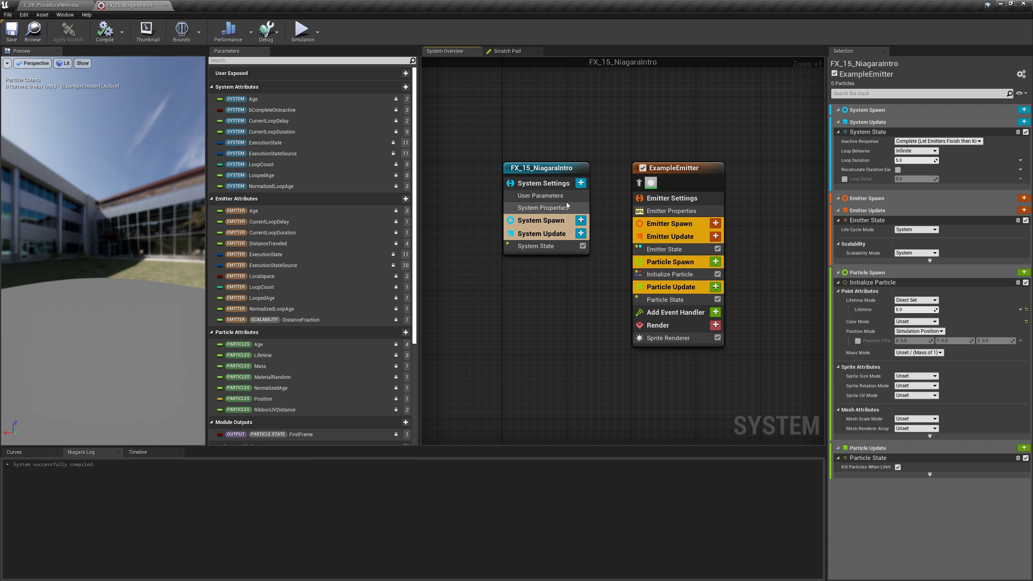
Display System Settings and Emitter Settings together, switch ExampleEmitter's Sim Target to CPUSim and set it back to GPUCompute Sim.
{"action": "left_click", "coordinate": [543, 183]}
{"action": "left_click", "coordinate": [667, 198], "text": "ctrl"}
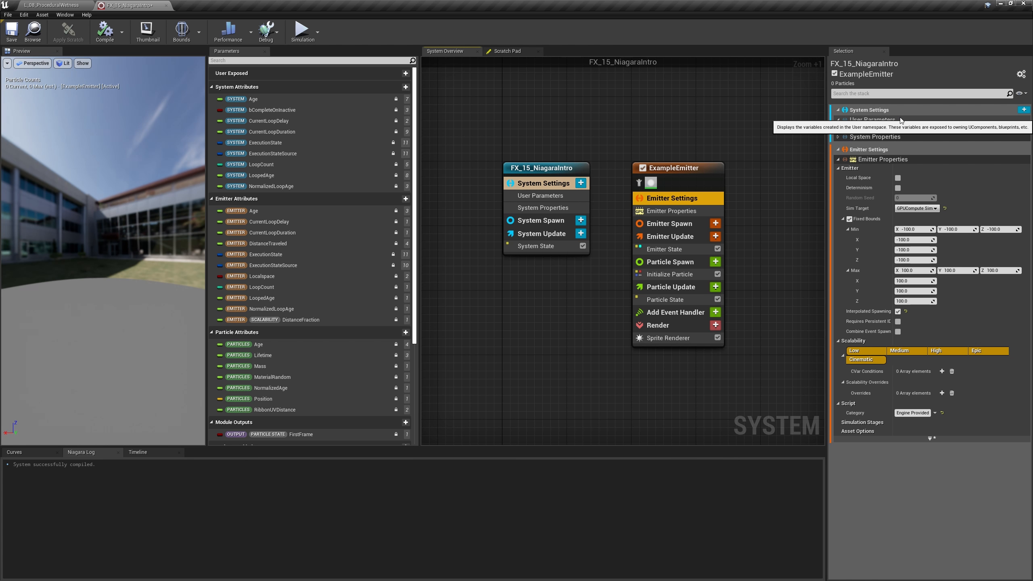
{"action": "left_click", "coordinate": [914, 207]}
{"action": "left_click", "coordinate": [915, 213]}
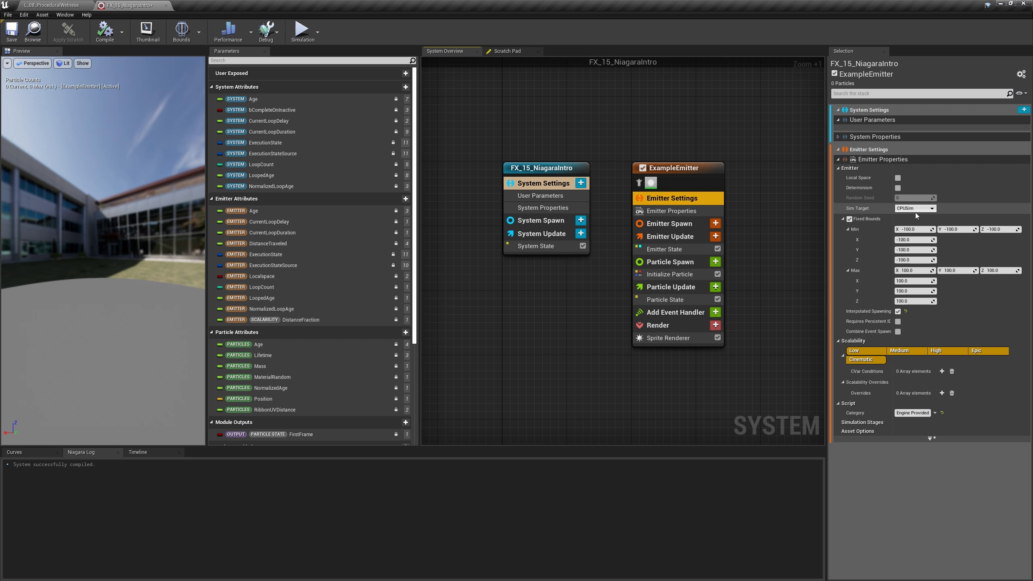
{"action": "left_click", "coordinate": [915, 210]}
{"action": "left_click", "coordinate": [915, 220]}
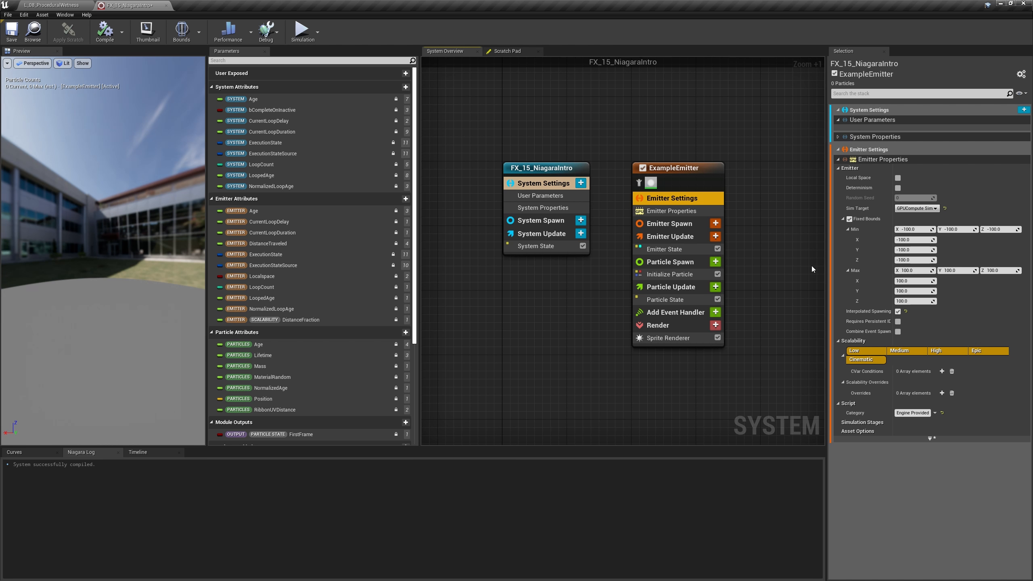
Inspect the Add Event Handler group and the Sprite Renderer's properties, down to its particle attribute bindings.
{"action": "left_click", "coordinate": [674, 312]}
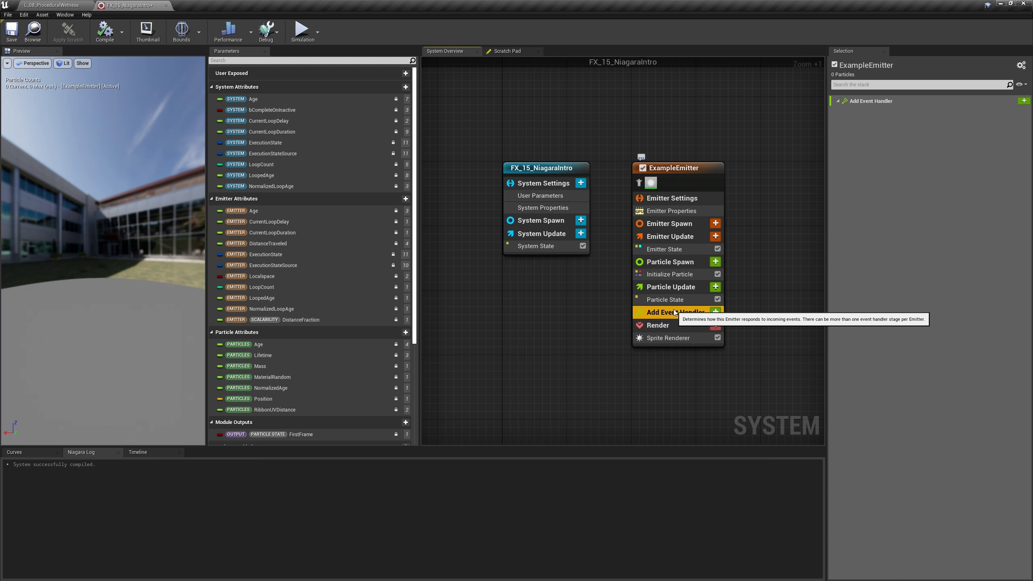
{"action": "left_click", "coordinate": [673, 324]}
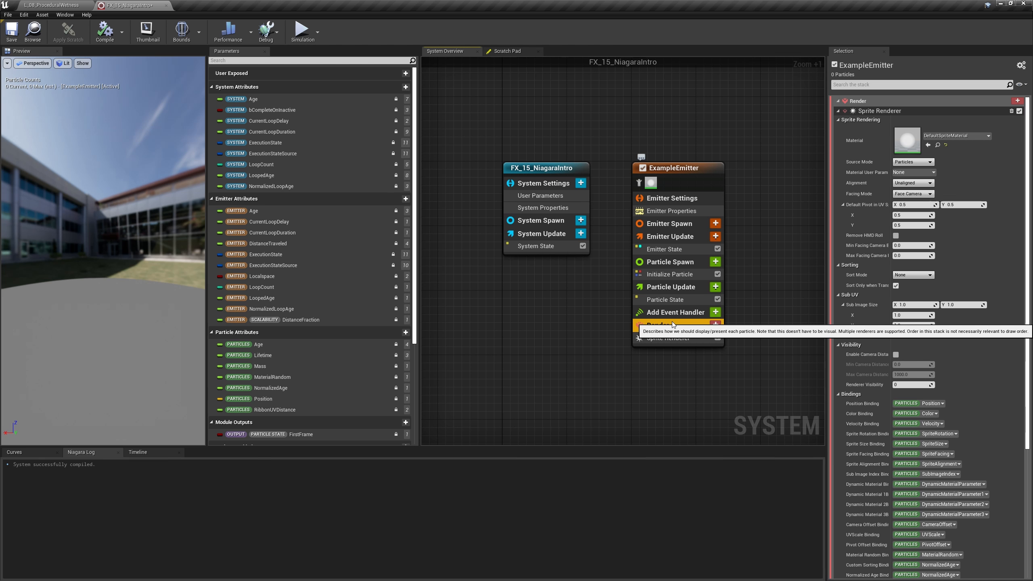
{"action": "scroll", "coordinate": [967, 249], "scroll_direction": "down", "scroll_amount": 3}
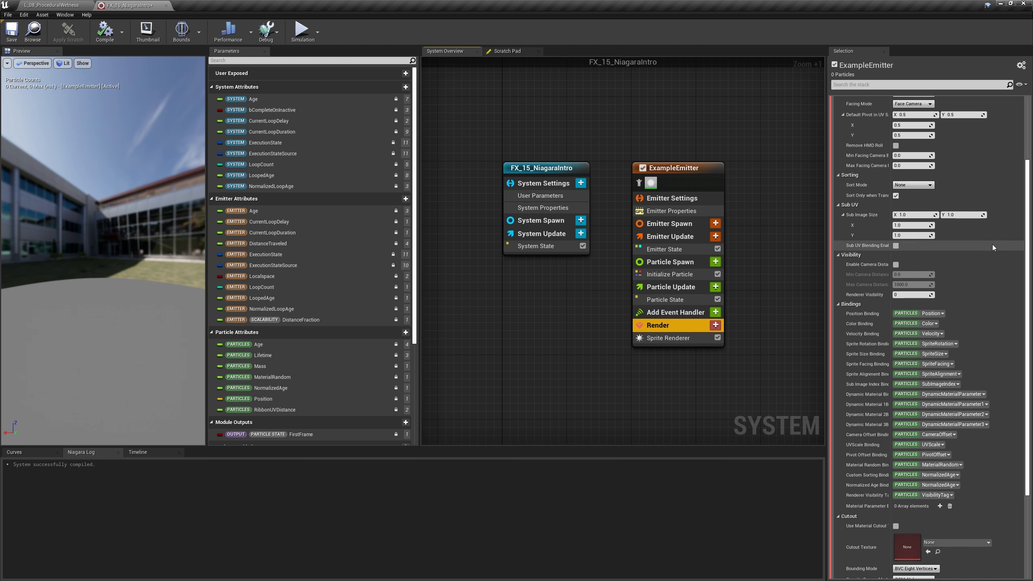
{"action": "left_click", "coordinate": [882, 307]}
{"action": "left_click", "coordinate": [771, 294]}
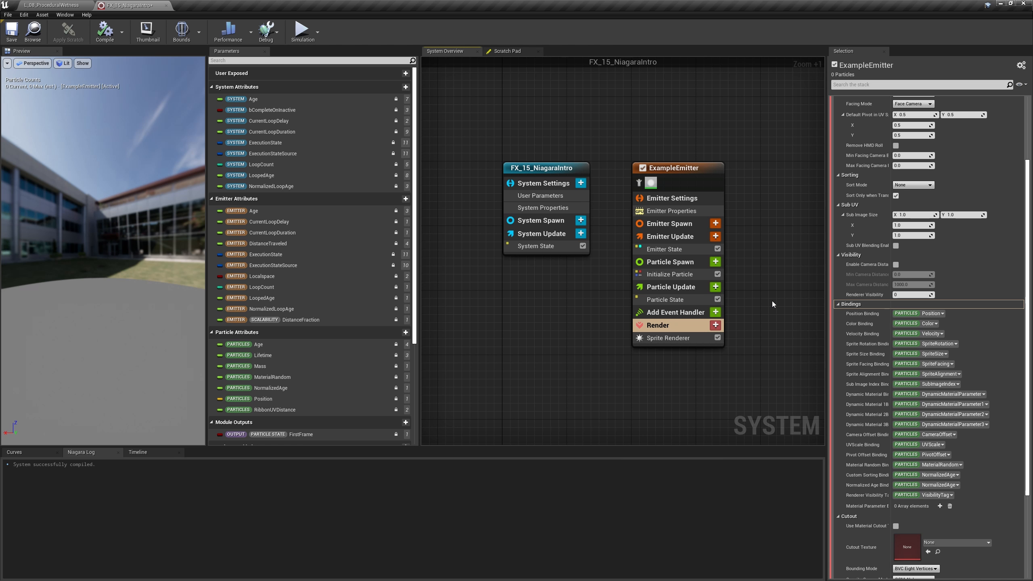
Add an Acceleration Force module to ExampleEmitter's Particle Update group.
{"action": "left_click", "coordinate": [716, 287]}
{"action": "type", "text": "accele"}
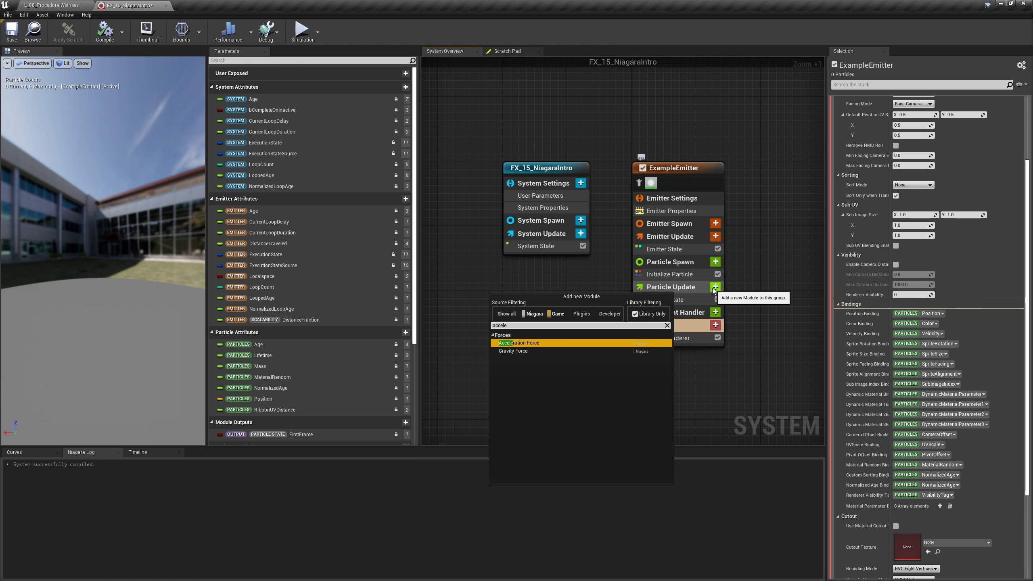
{"action": "key", "text": "Return"}
Add a Solve Forces and Velocity module to Particle Update, and select the Acceleration Force module.
{"action": "left_click", "coordinate": [715, 287]}
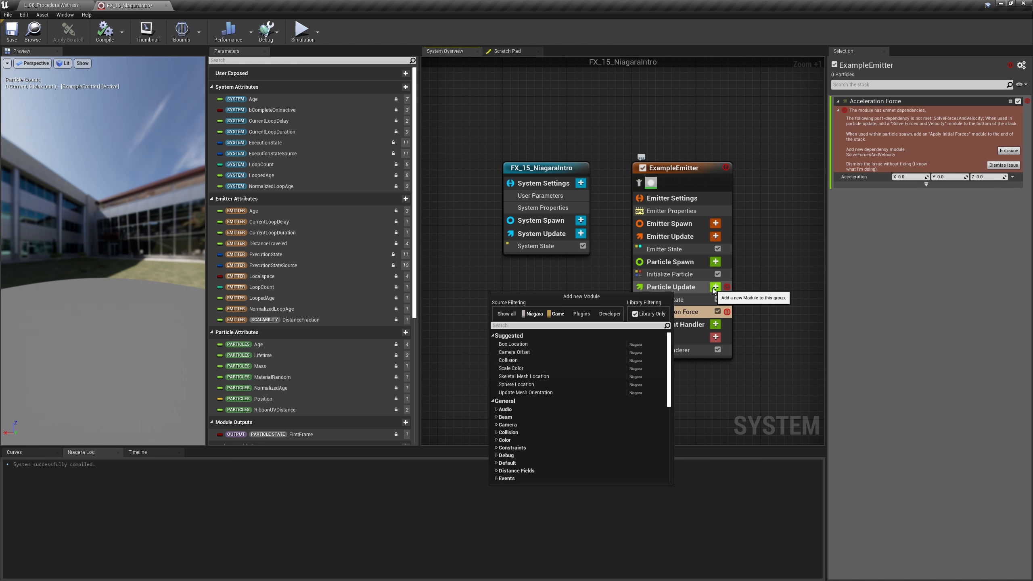
{"action": "type", "text": "solve"}
{"action": "key", "text": "Return"}
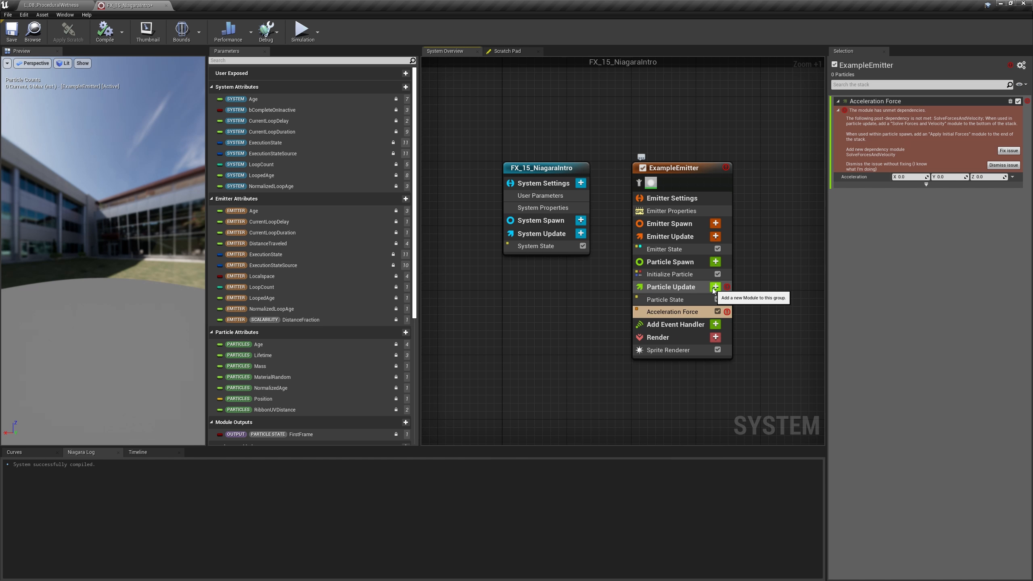
{"action": "left_click", "coordinate": [709, 311]}
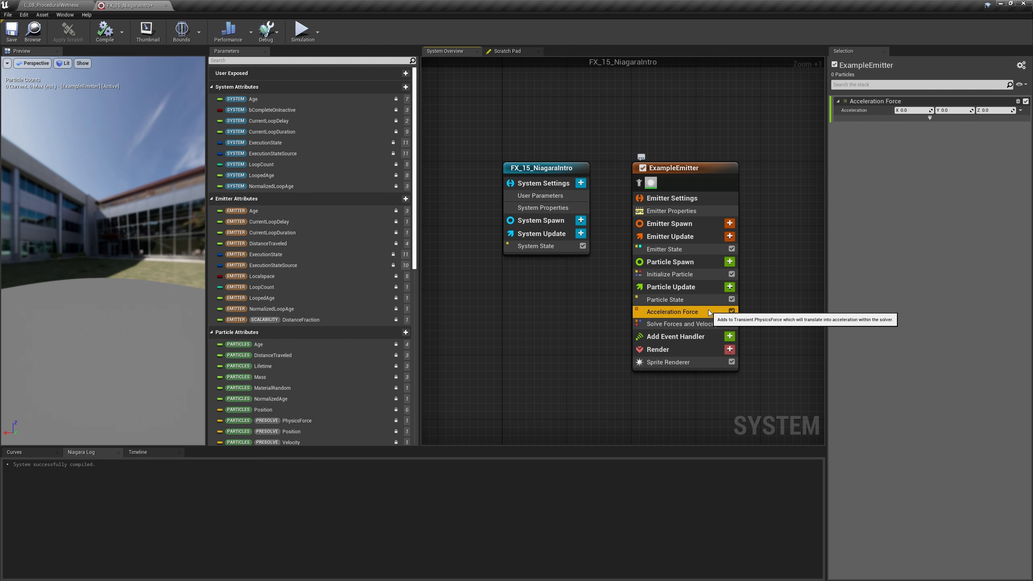
Link Particles Position to the Acceleration Force's Acceleration input, and replace it with an Add Vector dynamic input.
{"action": "left_click_drag", "start_coordinate": [262, 409], "coordinate": [931, 111]}
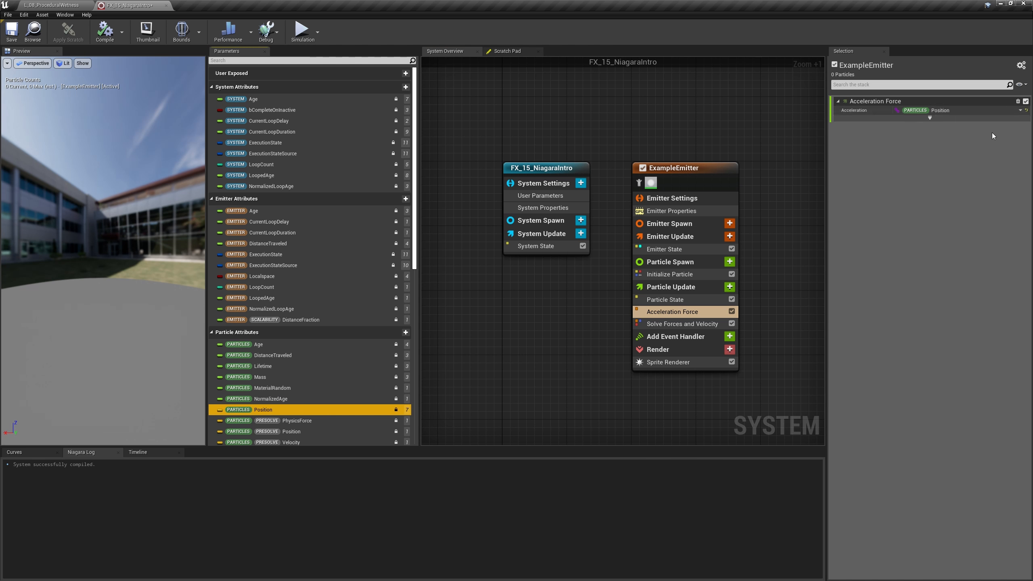
{"action": "left_click", "coordinate": [1019, 111]}
{"action": "type", "text": "add"}
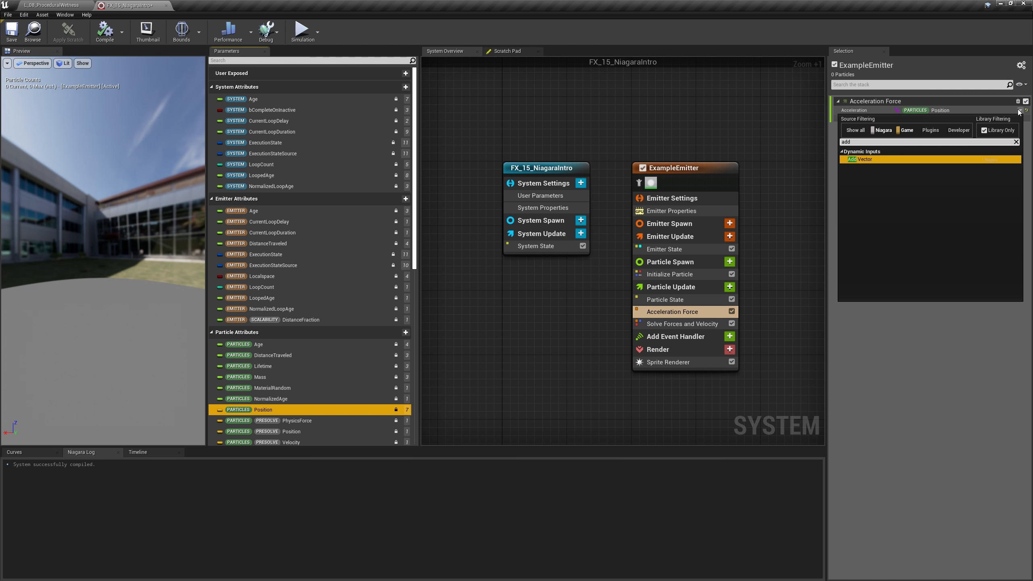
{"action": "key", "text": "Return"}
Set the Add Vector's A to Multiply Vector by Float and its B to Subtract Vector, with Particles Position as the subtracted vector.
{"action": "left_click", "coordinate": [1020, 122]}
{"action": "type", "text": "mult"}
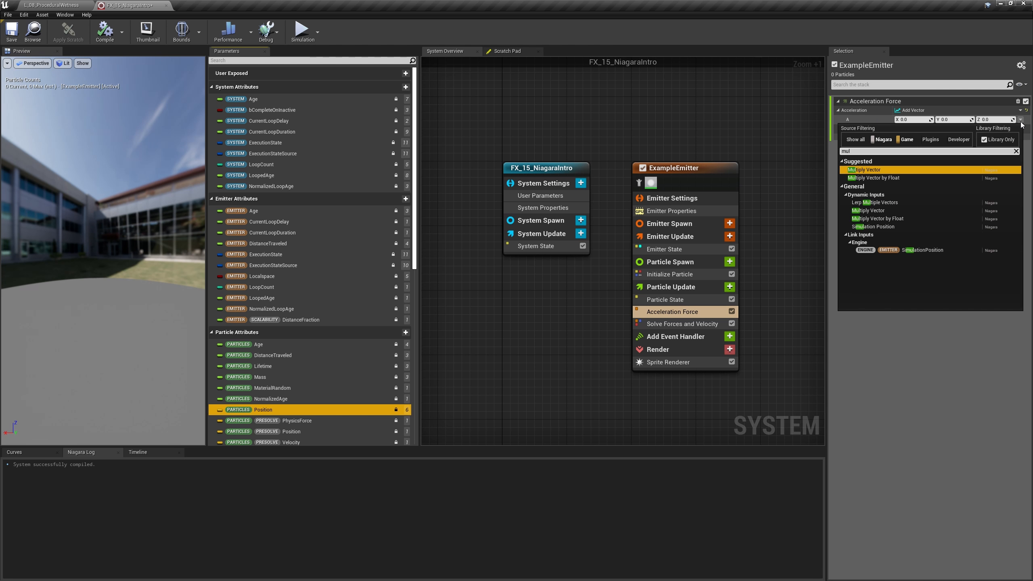
{"action": "key", "text": "Return"}
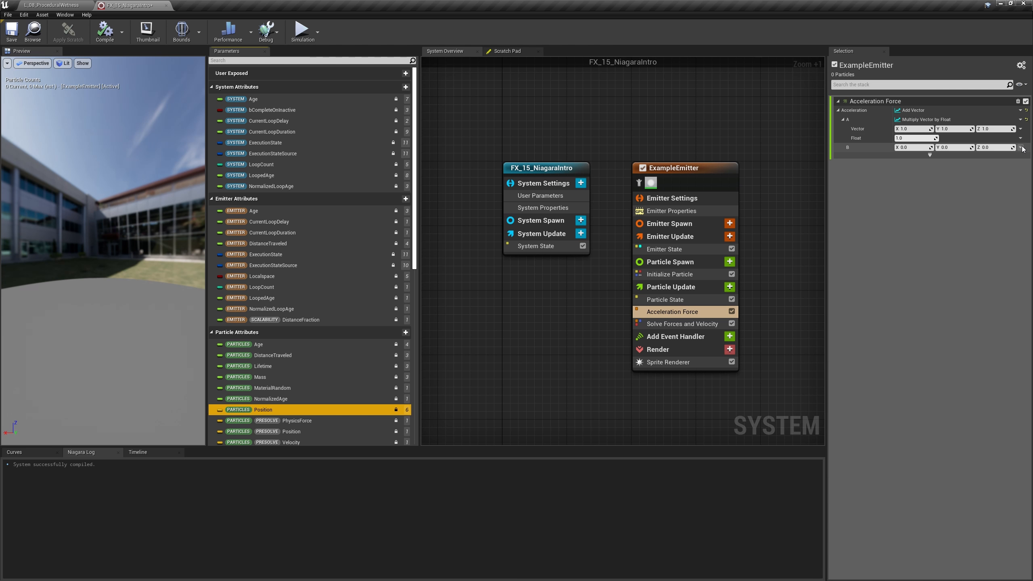
{"action": "left_click", "coordinate": [1020, 147]}
{"action": "type", "text": "sub"}
{"action": "key", "text": "Return"}
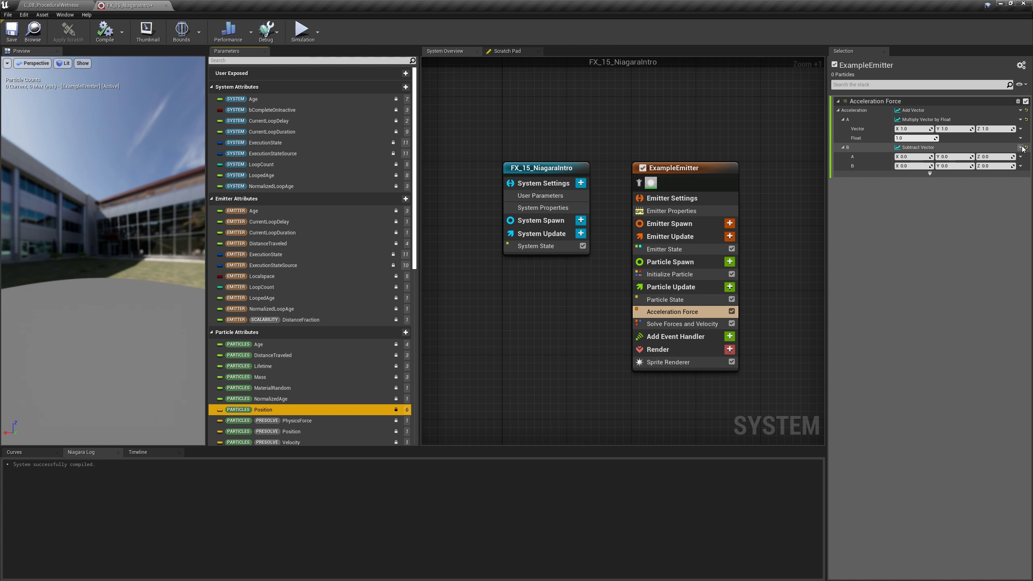
{"action": "left_click_drag", "start_coordinate": [267, 408], "coordinate": [911, 167]}
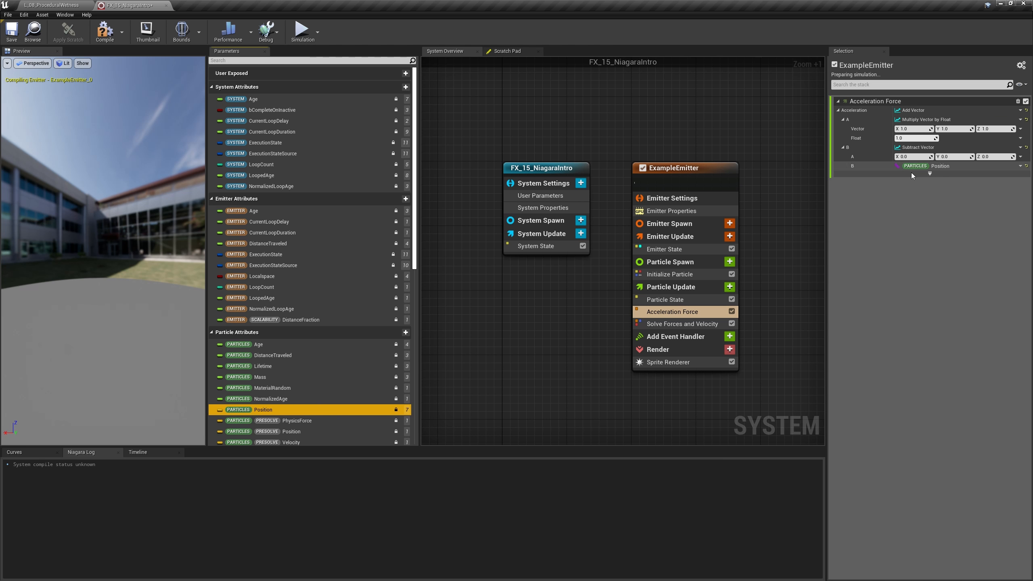
Collapse the Acceleration input to check its combined expression, and expand it again.
{"action": "left_click", "coordinate": [1020, 110]}
{"action": "left_click", "coordinate": [1020, 111]}
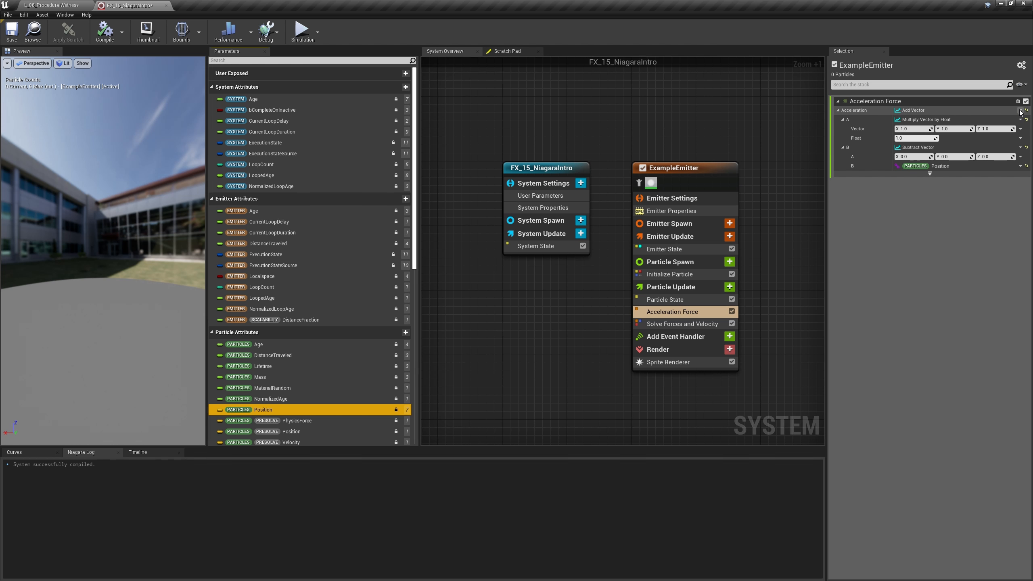
{"action": "left_click", "coordinate": [838, 110]}
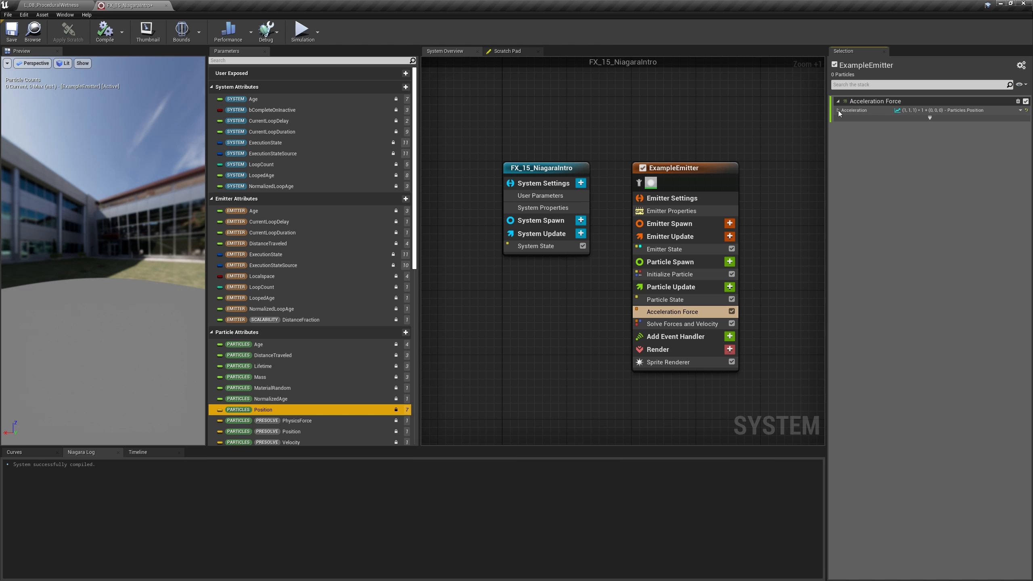
{"action": "left_click", "coordinate": [838, 111]}
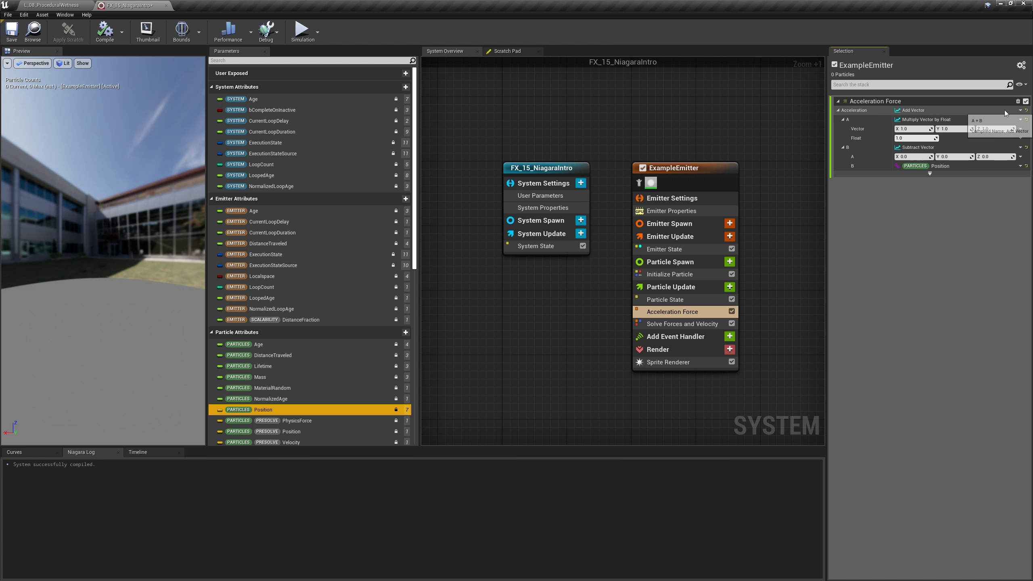
Replace the Acceleration Force's Acceleration input with a new custom expression reading Particles.Position.
{"action": "left_click", "coordinate": [1020, 110]}
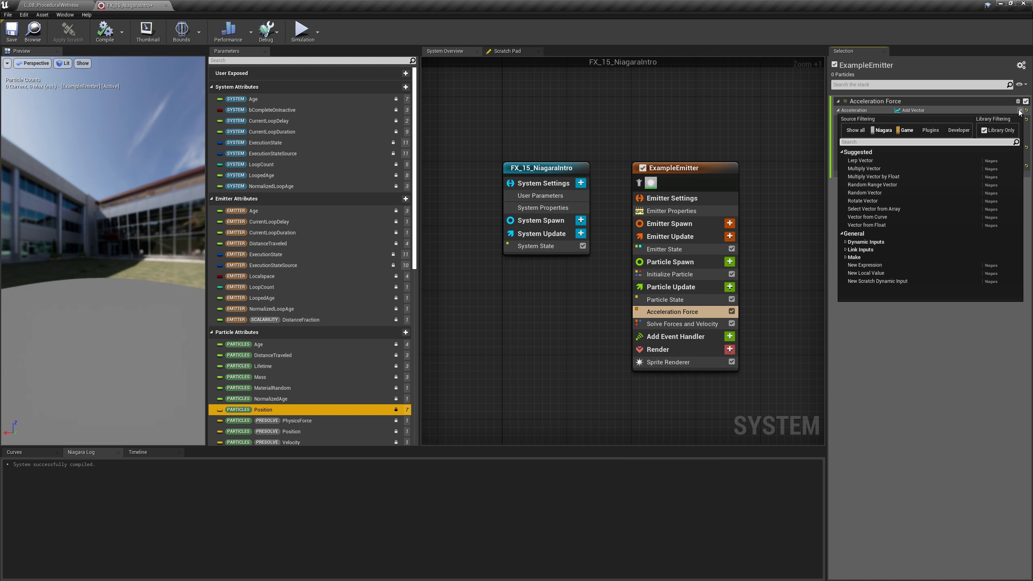
{"action": "left_click", "coordinate": [881, 265]}
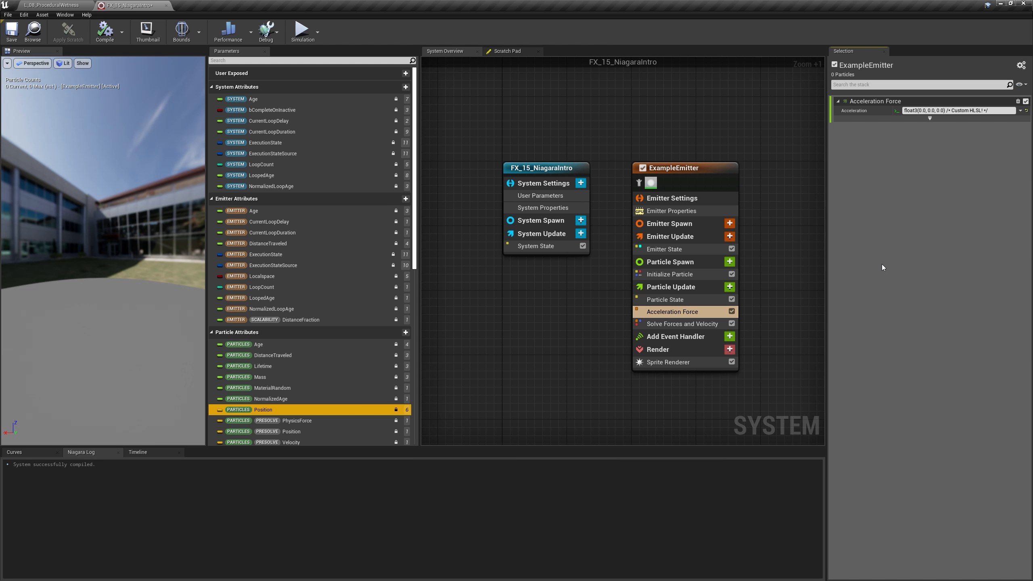
{"action": "left_click", "coordinate": [903, 110]}
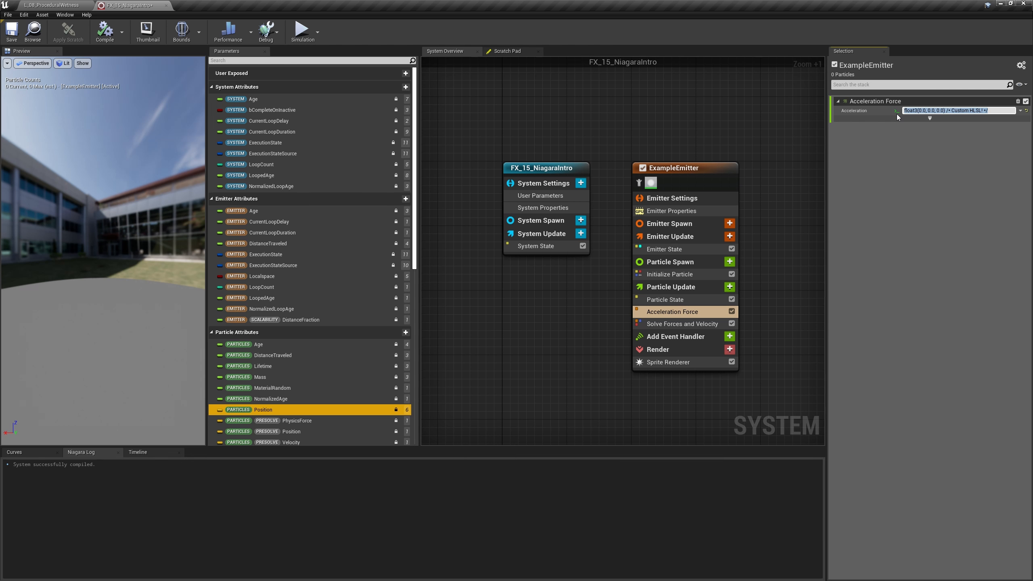
{"action": "type", "text": "Particles.Position"}
{"action": "left_click", "coordinate": [923, 149]}
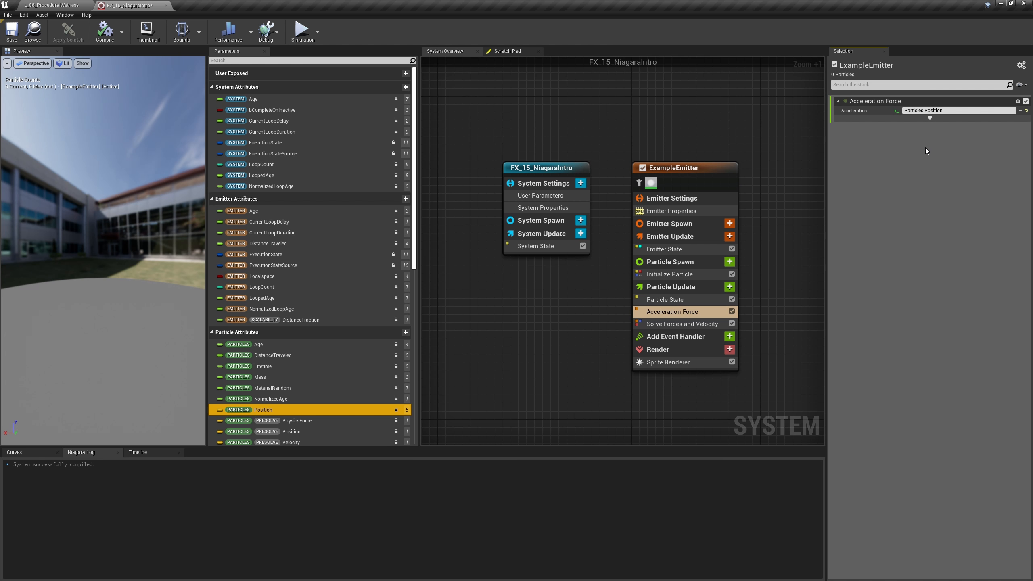
Add a new scratch pad module to ExampleEmitter's Particle Update group.
{"action": "left_click", "coordinate": [729, 287]}
{"action": "scroll", "coordinate": [531, 434], "scroll_direction": "down", "scroll_amount": 10}
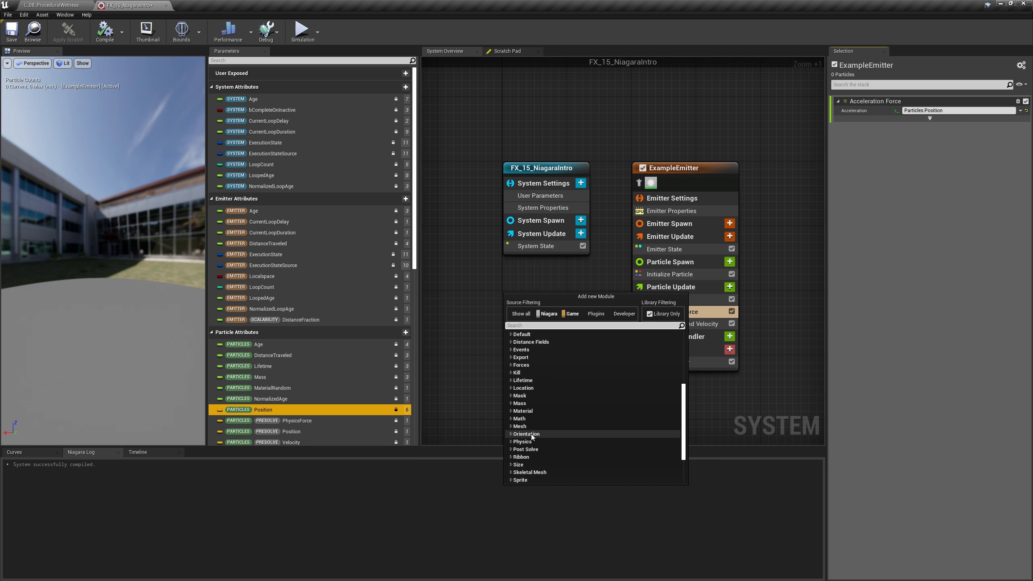
{"action": "left_click", "coordinate": [540, 470]}
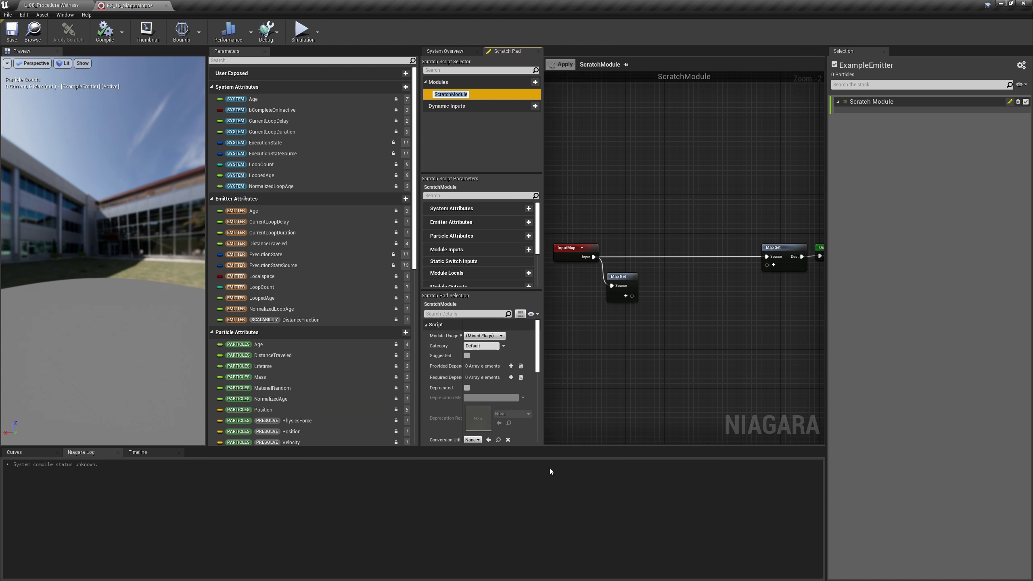
Place Add, Multiply, Divide and Pow nodes in the scratch module's graph below the main execution line.
{"action": "left_click", "coordinate": [668, 300]}
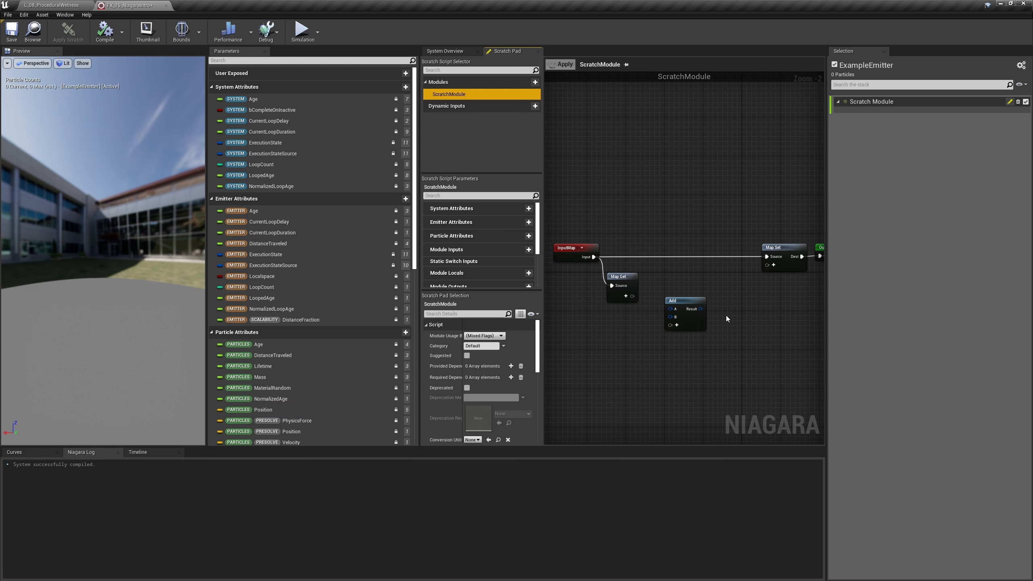
{"action": "left_click", "coordinate": [728, 317]}
{"action": "left_click", "coordinate": [676, 356]}
{"action": "left_click", "coordinate": [598, 346]}
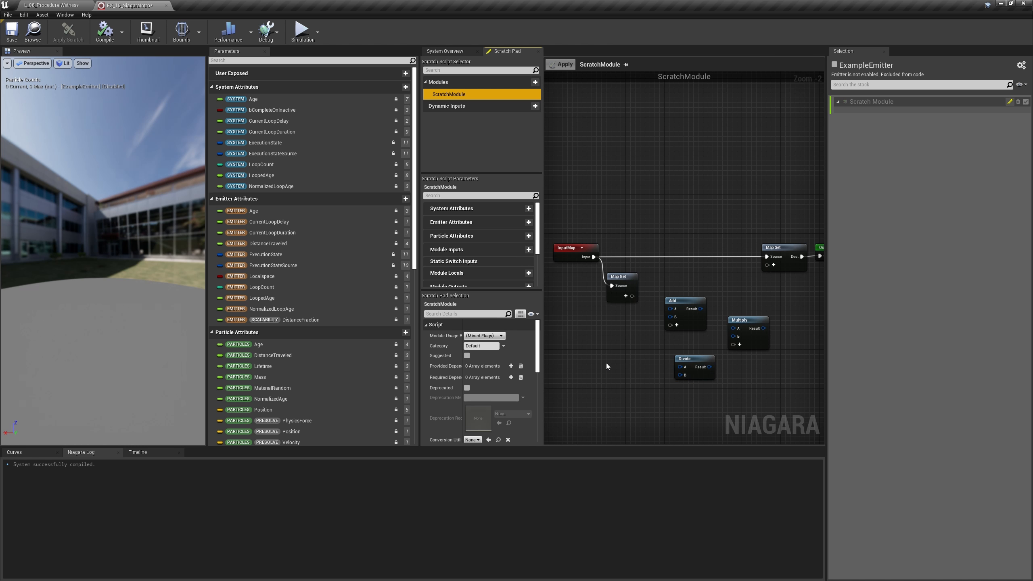
{"action": "left_click", "coordinate": [613, 405]}
Add a Particles Position output to the Map Get node and connect it to the Add node's A input.
{"action": "left_click", "coordinate": [625, 296]}
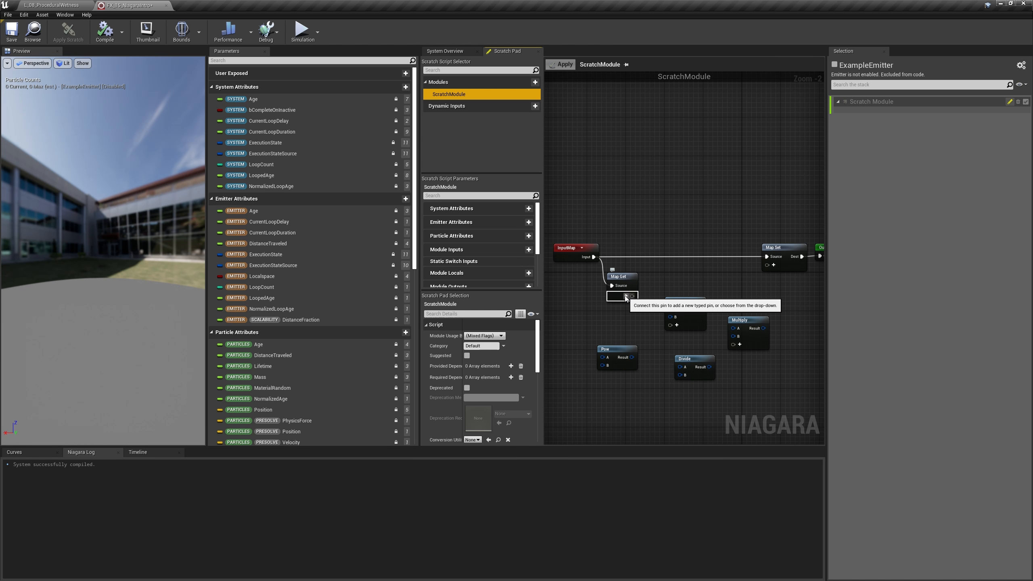
{"action": "type", "text": "position"}
{"action": "key", "text": "Down"}
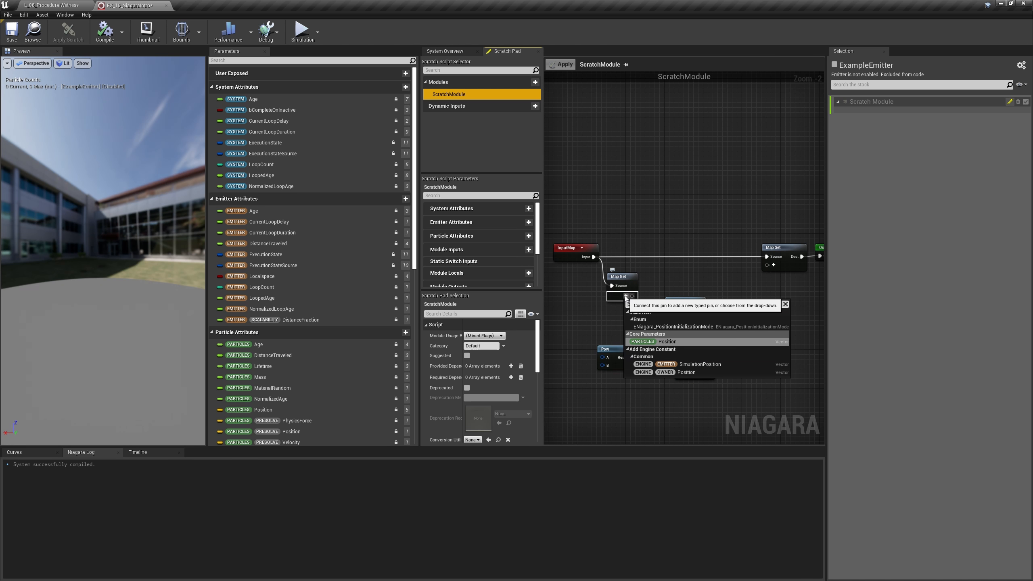
{"action": "key", "text": "Return"}
{"action": "left_click_drag", "start_coordinate": [685, 319], "coordinate": [689, 290]}
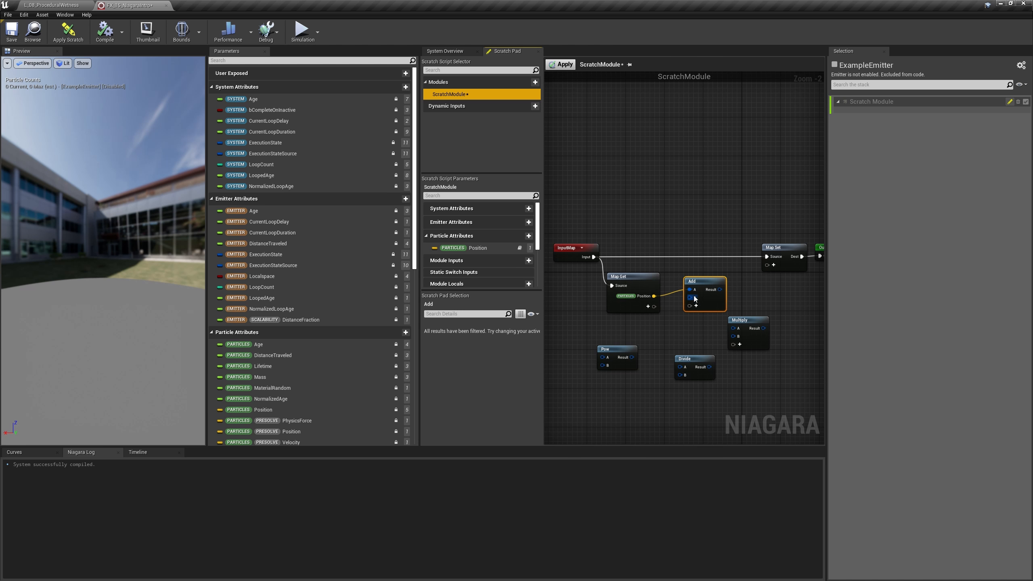
Convert the Add node's B input to a float, set it to 5.0, and apply the scratch module's changes.
{"action": "right_click", "coordinate": [691, 299]}
{"action": "mouse_move", "coordinate": [744, 318]}
{"action": "left_click", "coordinate": [779, 325]}
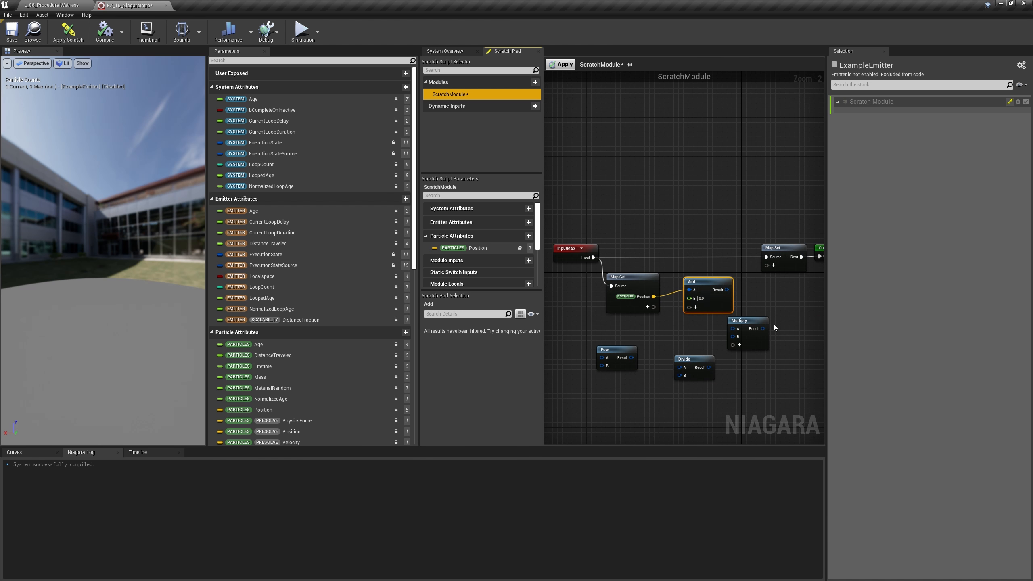
{"action": "left_click", "coordinate": [701, 299]}
{"action": "type", "text": "5"}
{"action": "left_click", "coordinate": [752, 303]}
{"action": "left_click", "coordinate": [563, 65]}
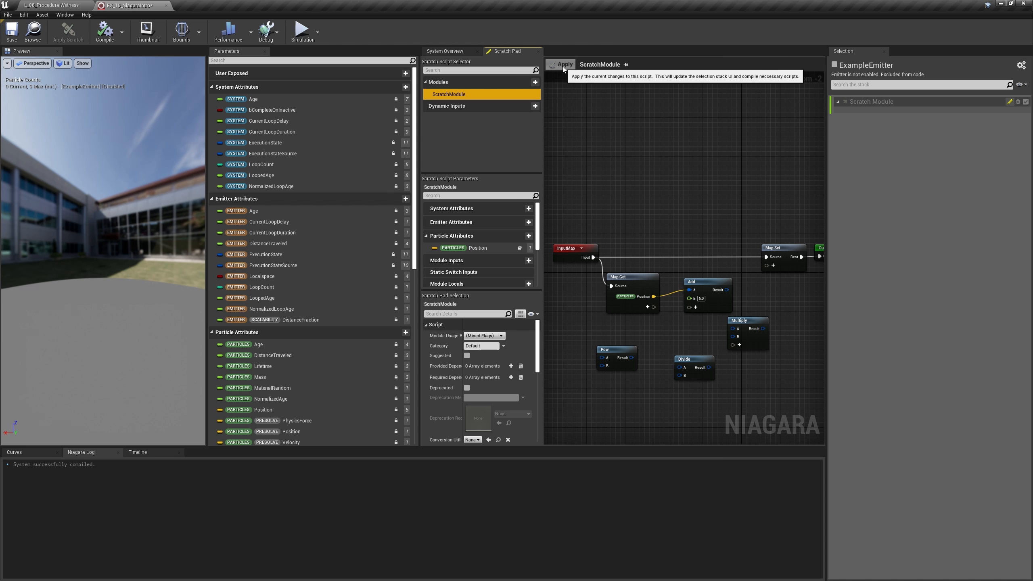
Return to the System Overview, re-enable ExampleEmitter and display its full stack.
{"action": "left_click", "coordinate": [447, 51]}
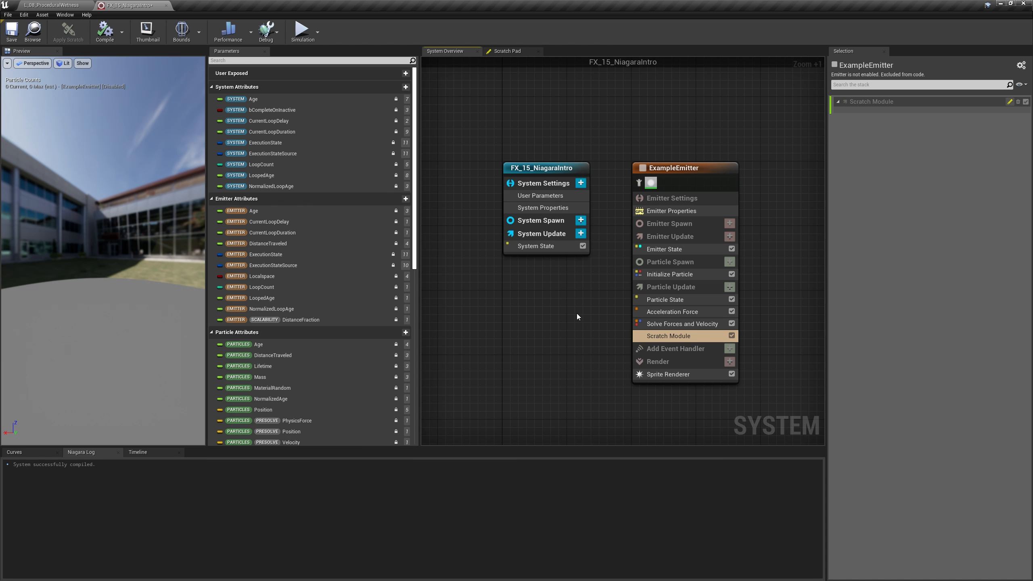
{"action": "left_click", "coordinate": [641, 168]}
{"action": "left_click", "coordinate": [677, 168]}
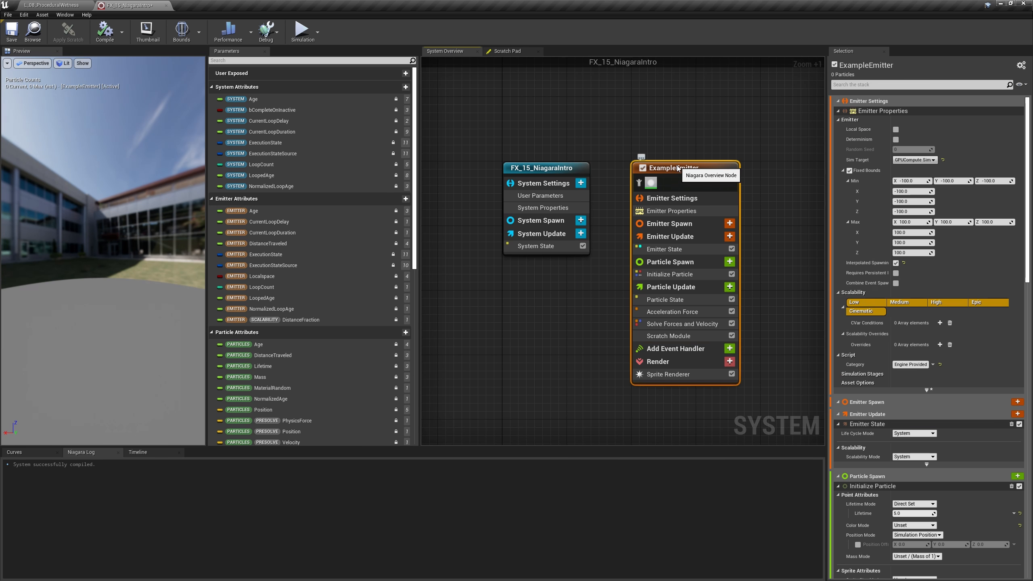
Open the Acceleration Force module's script to examine its node graph, and close it again.
{"action": "double_click", "coordinate": [688, 311]}
{"action": "scroll", "coordinate": [719, 311], "scroll_direction": "down", "scroll_amount": 2}
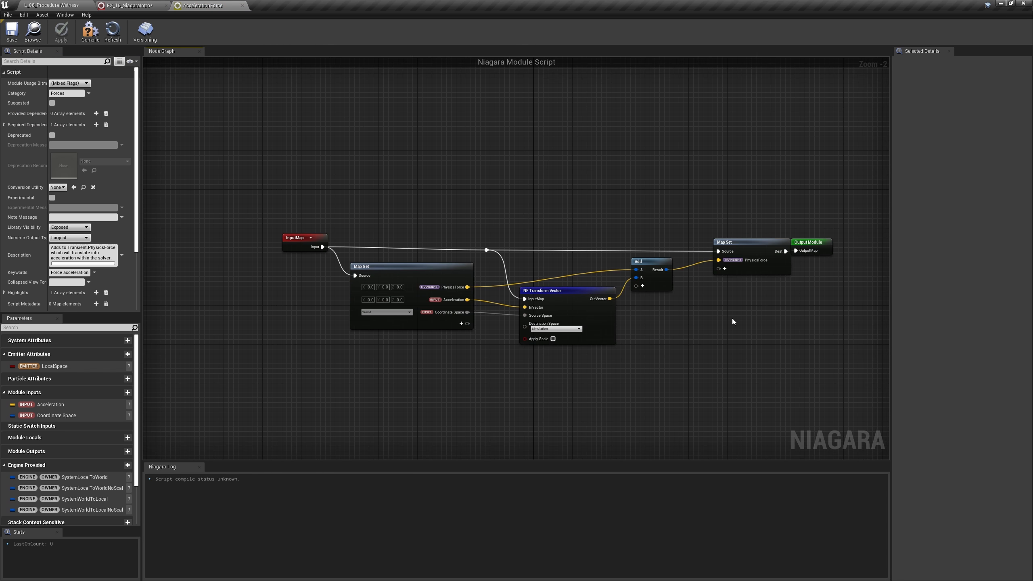
{"action": "left_click", "coordinate": [243, 5]}
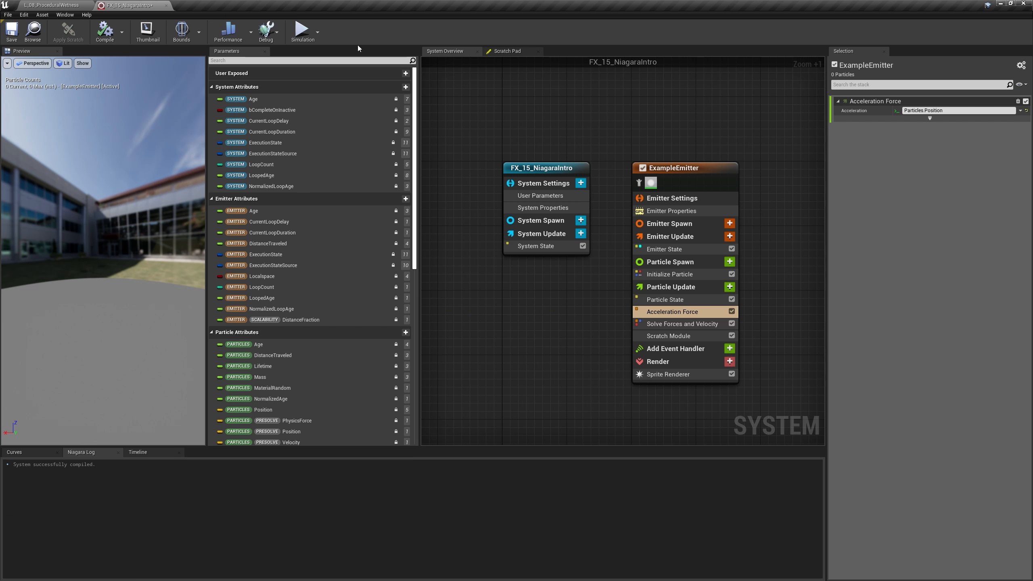
Open the Solve Forces and Velocity module's script and examine its node graph.
{"action": "double_click", "coordinate": [679, 330]}
{"action": "scroll", "coordinate": [242, 307], "scroll_direction": "up", "scroll_amount": 11}
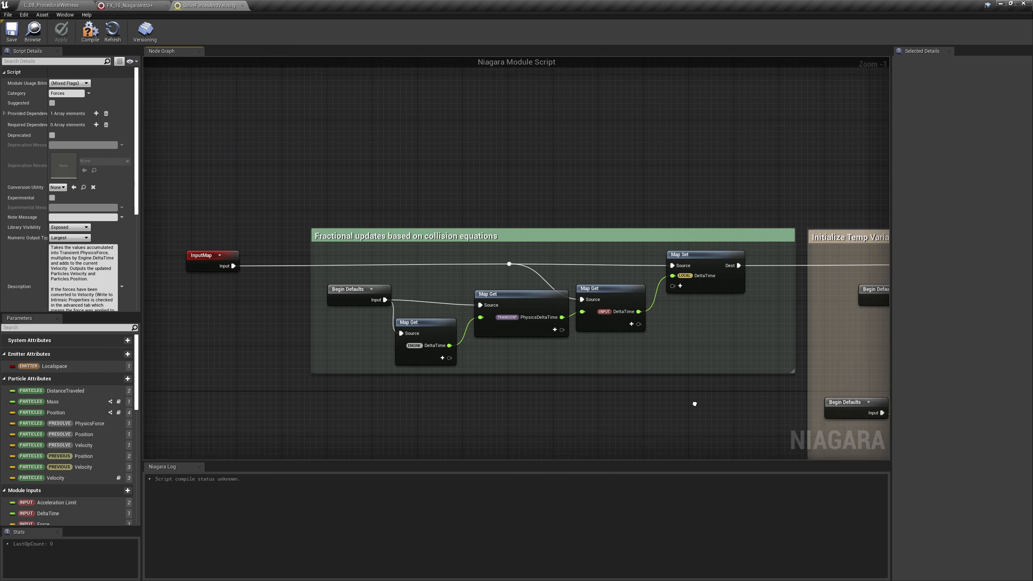
{"action": "right_click_drag", "start_coordinate": [773, 370], "coordinate": [404, 341]}
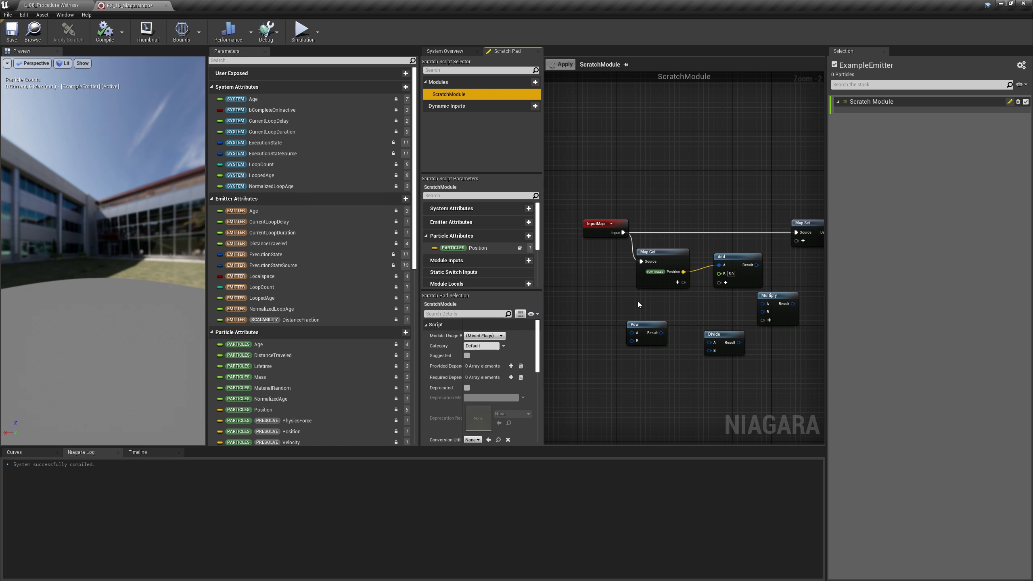
Add a Custom Hlsl node to the scratch module's graph and position it above the main execution line.
{"action": "right_click", "coordinate": [671, 120]}
{"action": "type", "text": "custom hlsl"}
{"action": "key", "text": "Return"}
{"action": "left_click_drag", "start_coordinate": [715, 124], "coordinate": [690, 137]}
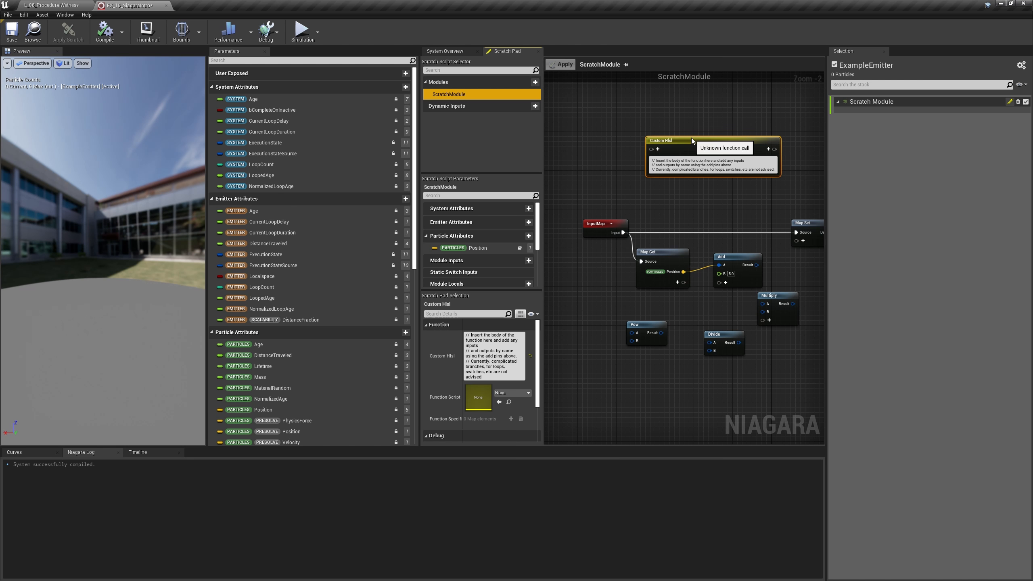
{"action": "left_click", "coordinate": [706, 192]}
Add a float input pin to the Custom Hlsl node.
{"action": "scroll", "coordinate": [715, 149], "scroll_direction": "up", "scroll_amount": 1}
{"action": "scroll", "coordinate": [714, 148], "scroll_direction": "up", "scroll_amount": 1}
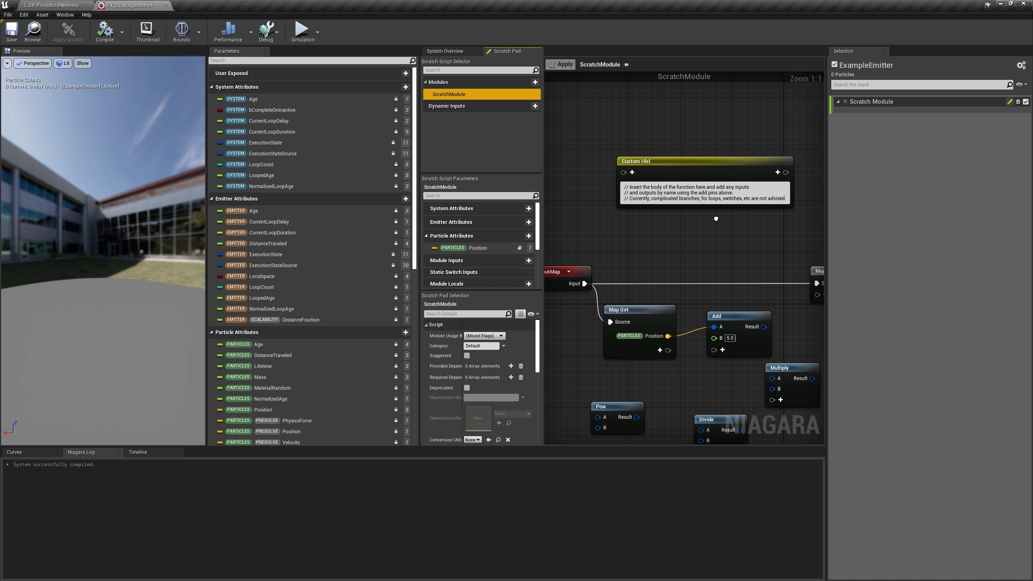
{"action": "left_click", "coordinate": [632, 172]}
{"action": "type", "text": "float"}
{"action": "key", "text": "Return"}
{"action": "key", "text": "Return"}
Add a Vector output pin and a bool output pin to the Custom Hlsl node.
{"action": "left_click", "coordinate": [777, 174]}
{"action": "type", "text": "vector"}
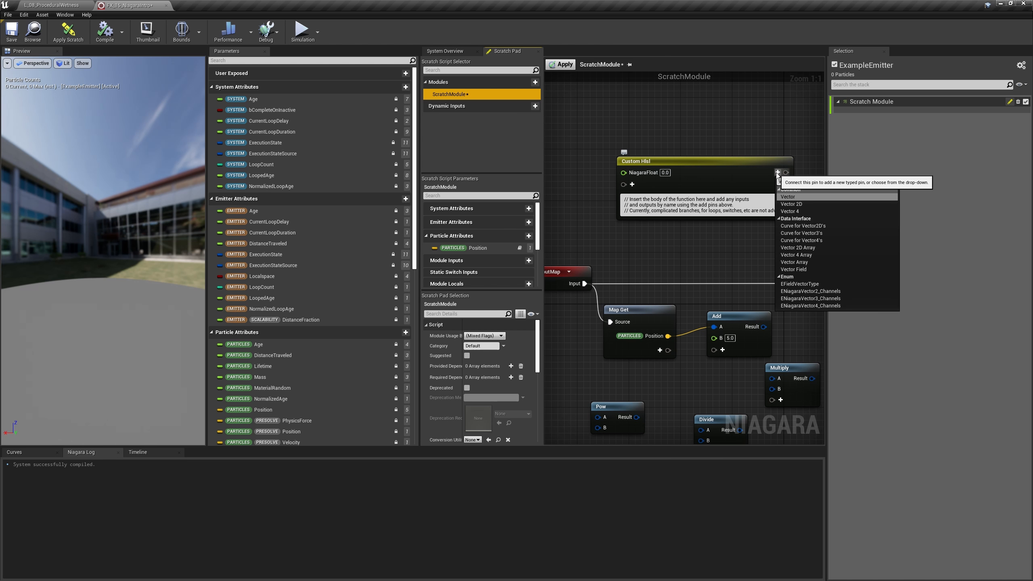
{"action": "key", "text": "Return"}
{"action": "left_click", "coordinate": [777, 184]}
{"action": "type", "text": "bool"}
{"action": "key", "text": "Return"}
{"action": "key", "text": "Return"}
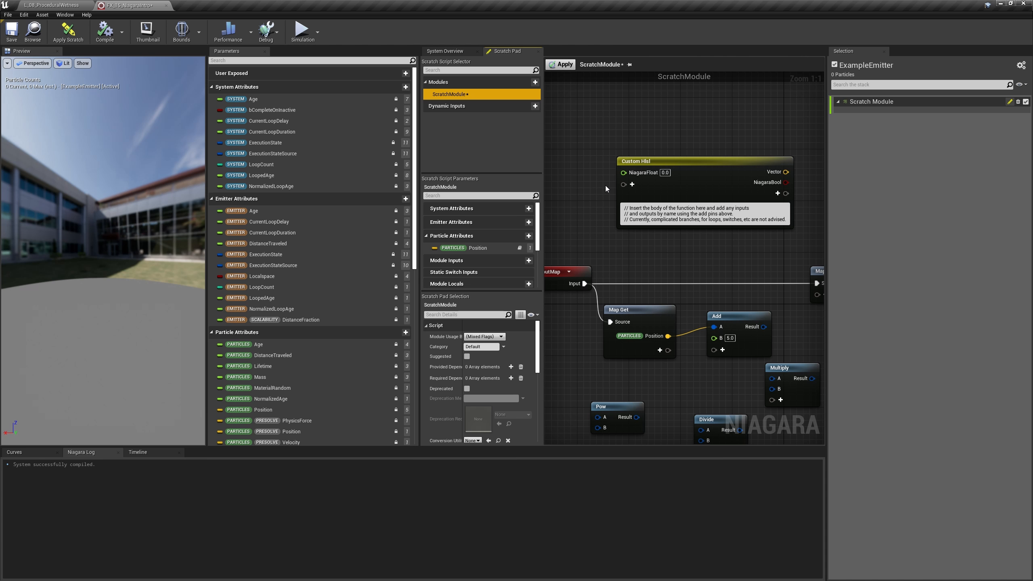
Enlarge the Scratch Script Parameters list, and examine the system's Particle Attributes, Module Outputs and Engine Provided parameters.
{"action": "left_click_drag", "start_coordinate": [479, 292], "coordinate": [486, 332]}
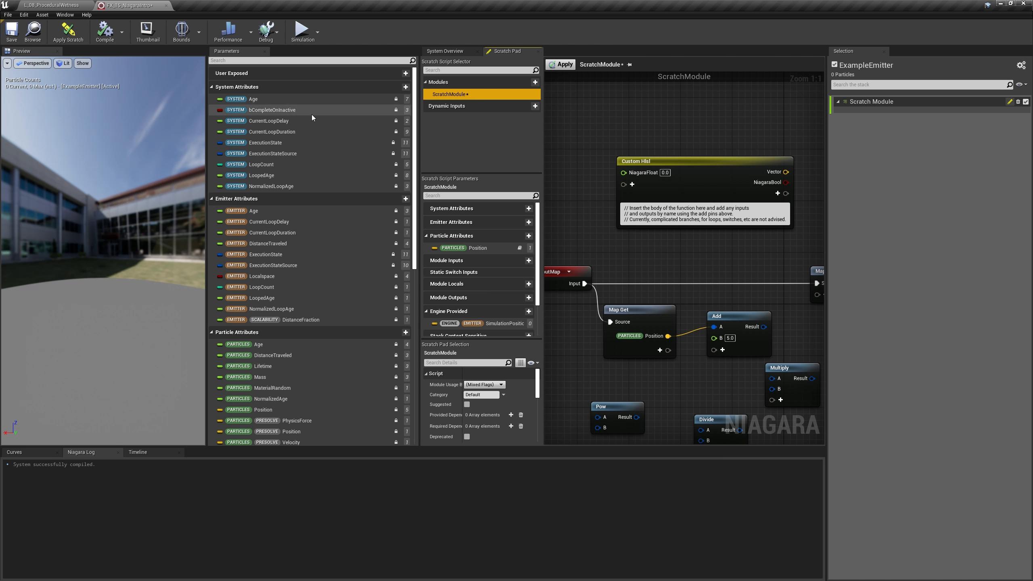
{"action": "scroll", "coordinate": [312, 115], "scroll_direction": "down", "scroll_amount": 3}
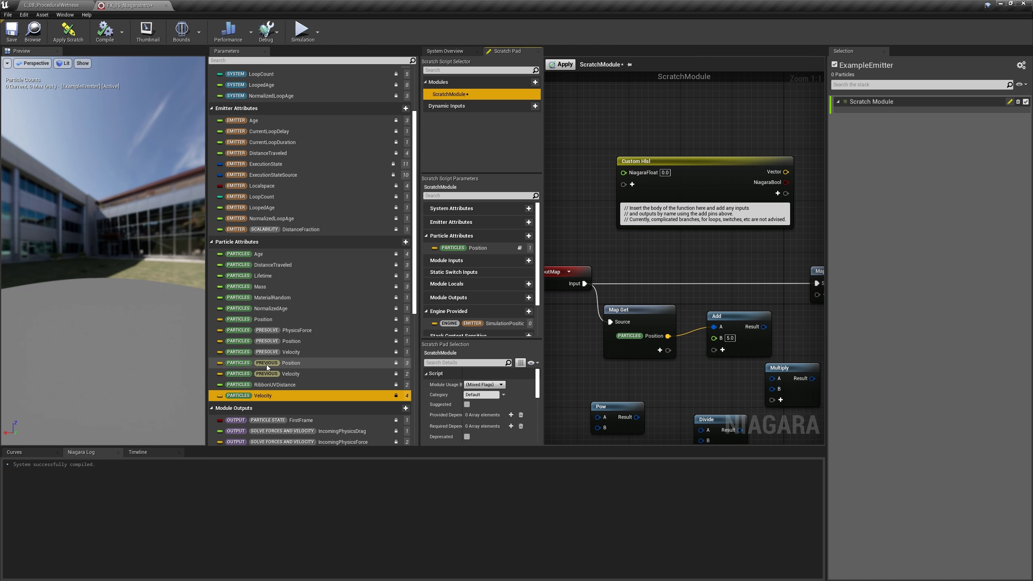
{"action": "scroll", "coordinate": [267, 357], "scroll_direction": "down", "scroll_amount": 3}
{"action": "scroll", "coordinate": [275, 341], "scroll_direction": "down", "scroll_amount": 3}
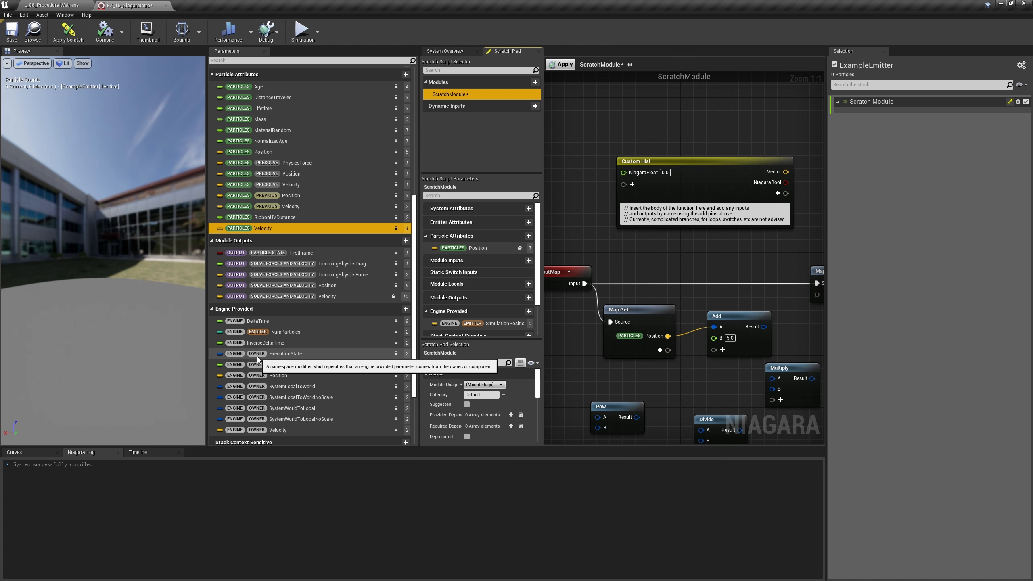
Examine the remaining Engine Provided parameters and view the namespace modifier options for the InverseDeltaTime parameter.
{"action": "scroll", "coordinate": [257, 356], "scroll_direction": "down", "scroll_amount": 3}
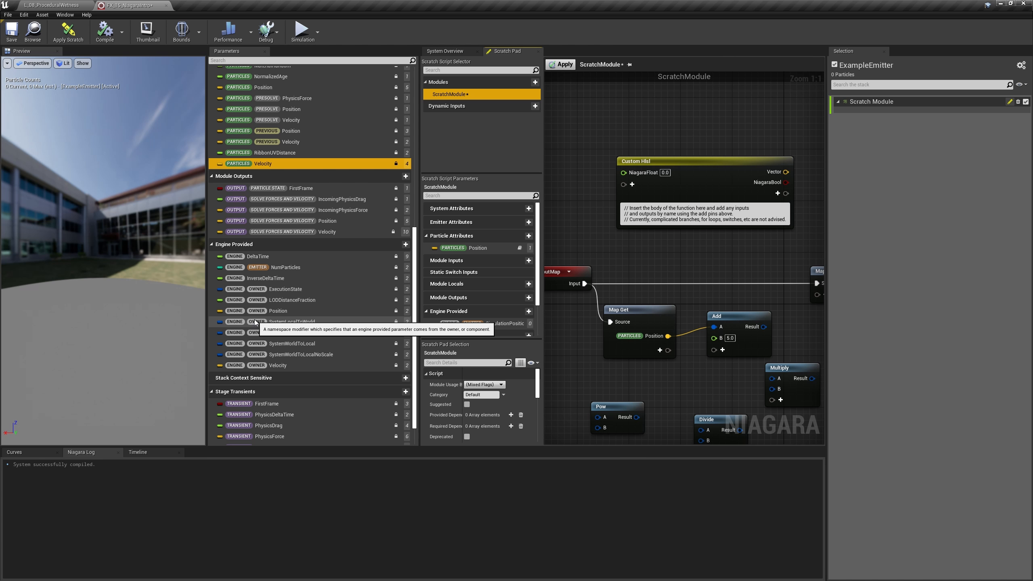
{"action": "right_click", "coordinate": [262, 278]}
{"action": "mouse_move", "coordinate": [310, 329]}
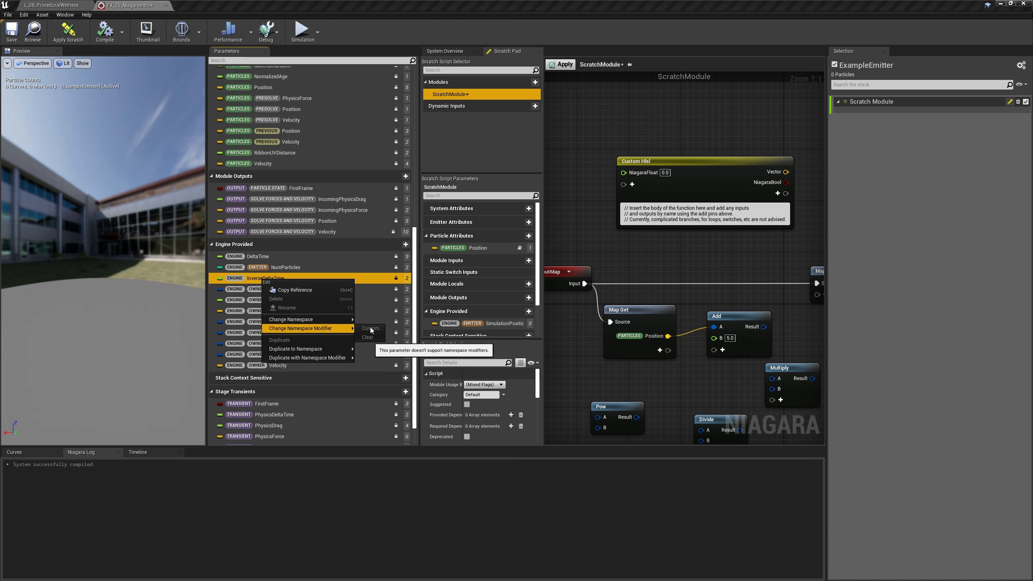
{"action": "mouse_move", "coordinate": [270, 142]}
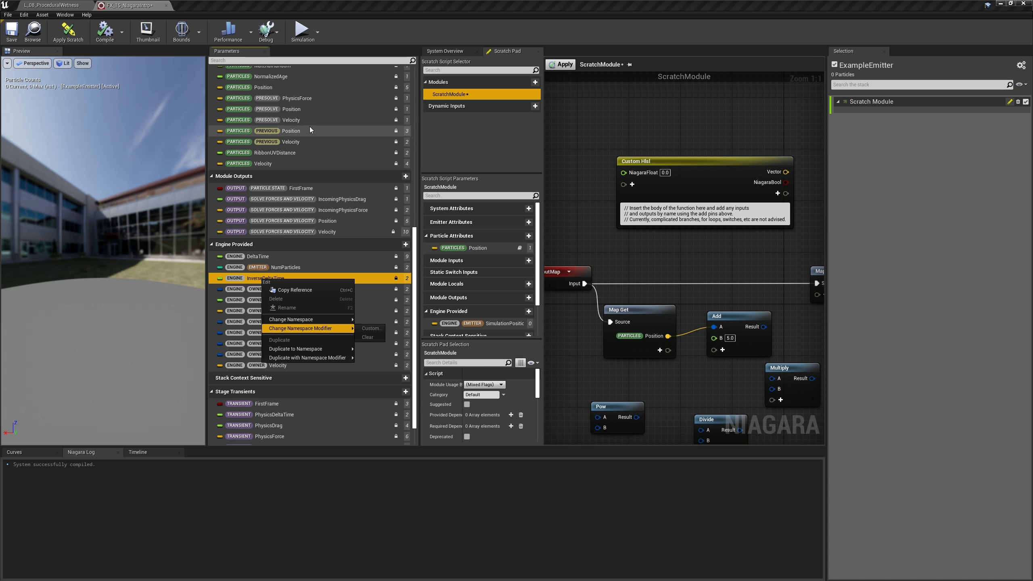
Enable the Acceleration Limit of ExampleEmitter's Solve Forces and Velocity module and search its available inputs for "initia".
{"action": "left_click", "coordinate": [445, 51]}
{"action": "left_click", "coordinate": [686, 324]}
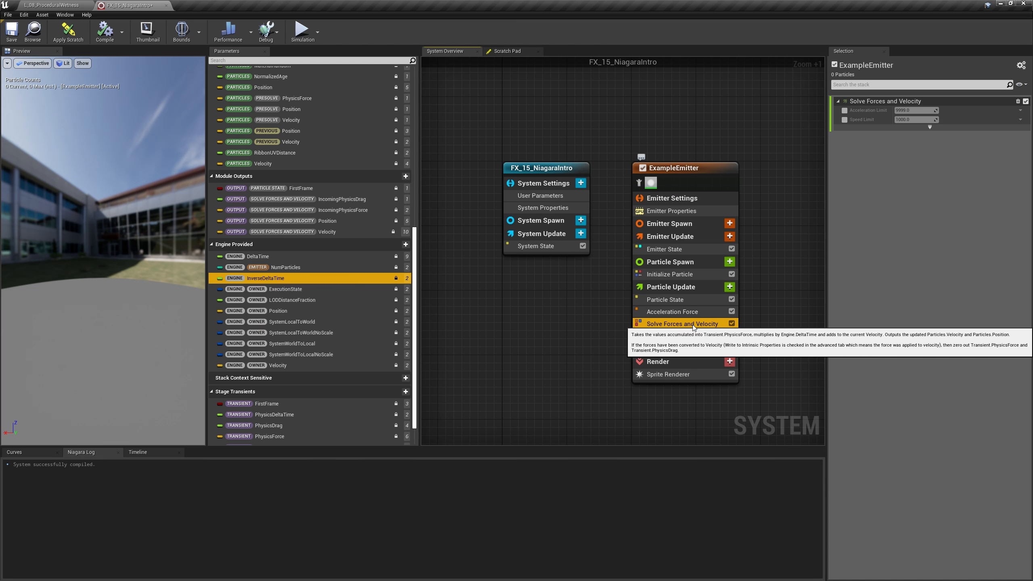
{"action": "left_click", "coordinate": [845, 110]}
{"action": "left_click", "coordinate": [1020, 110]}
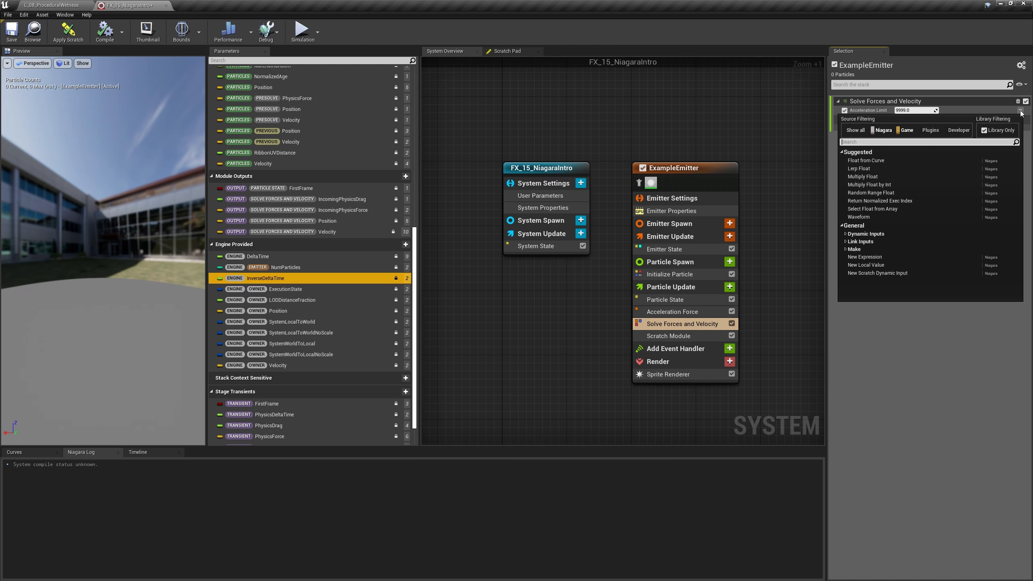
{"action": "type", "text": "initia"}
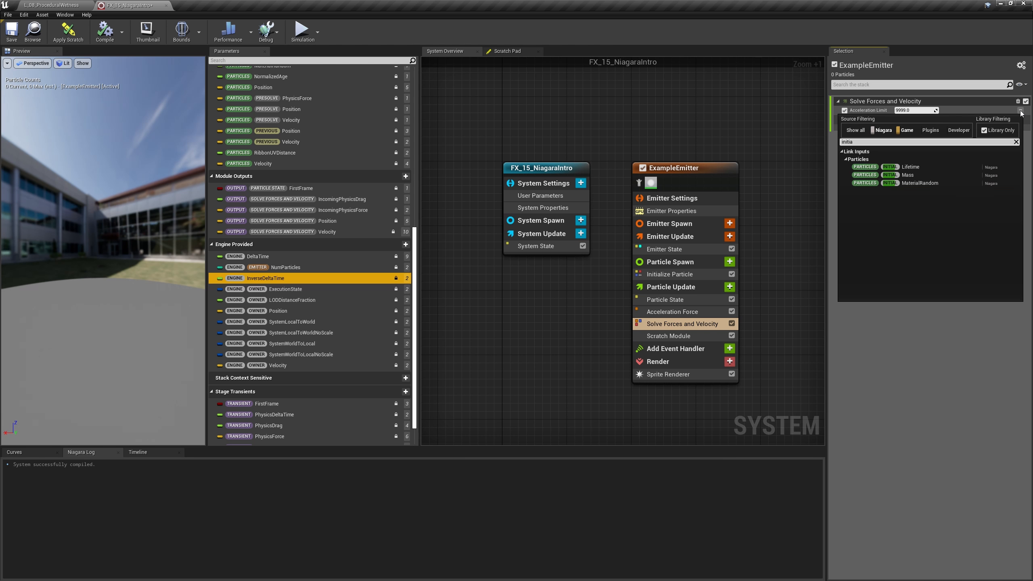
{"action": "mouse_move", "coordinate": [885, 185]}
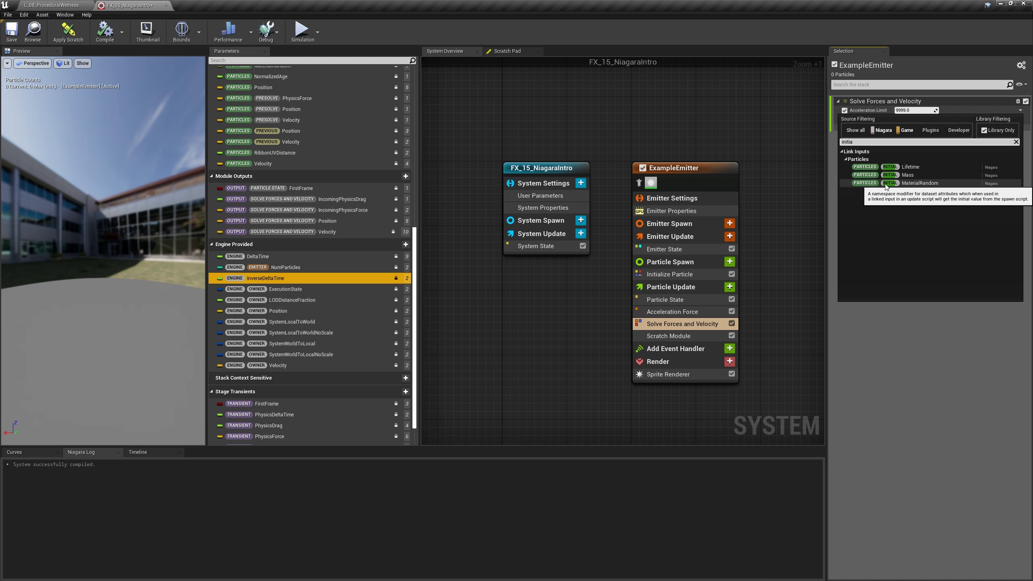
{"action": "key", "text": "Escape"}
Set the Acceleration Force module's Acceleration expression to Engine.Owner.Position.
{"action": "left_click", "coordinate": [691, 312]}
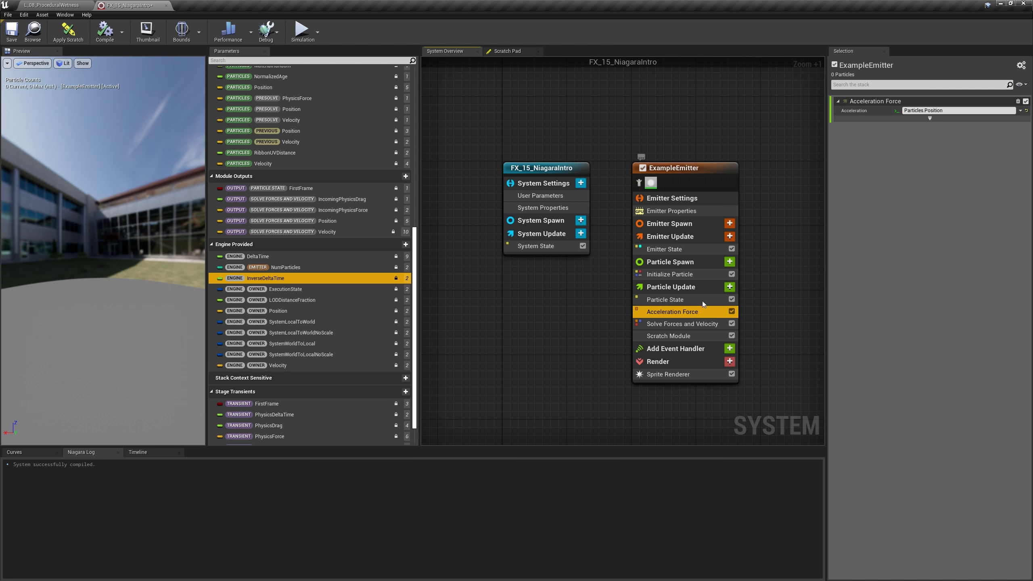
{"action": "left_click", "coordinate": [952, 111]}
{"action": "type", "text": "Engine"}
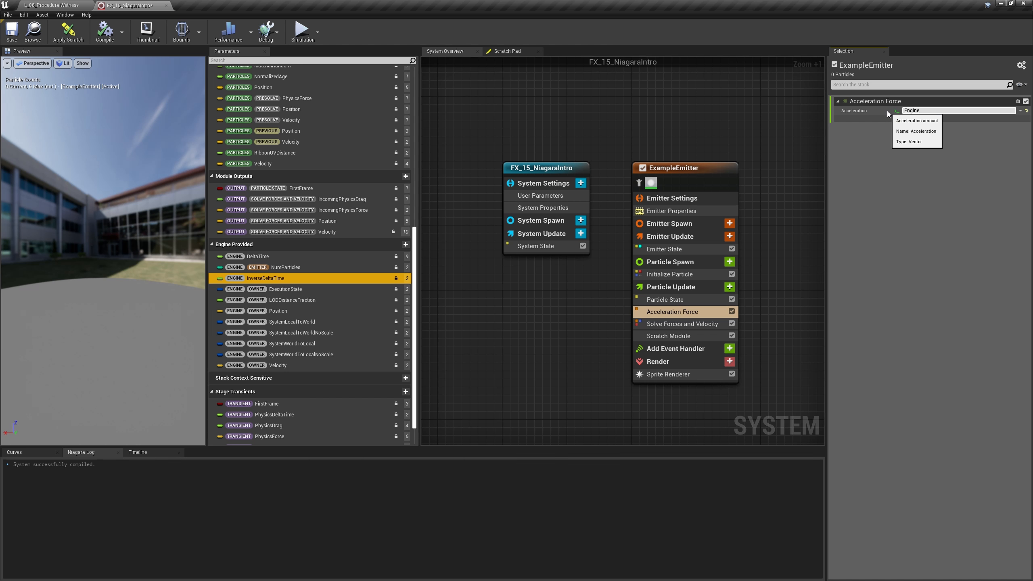
{"action": "type", "text": ".Owner.Position"}
{"action": "key", "text": "Return"}
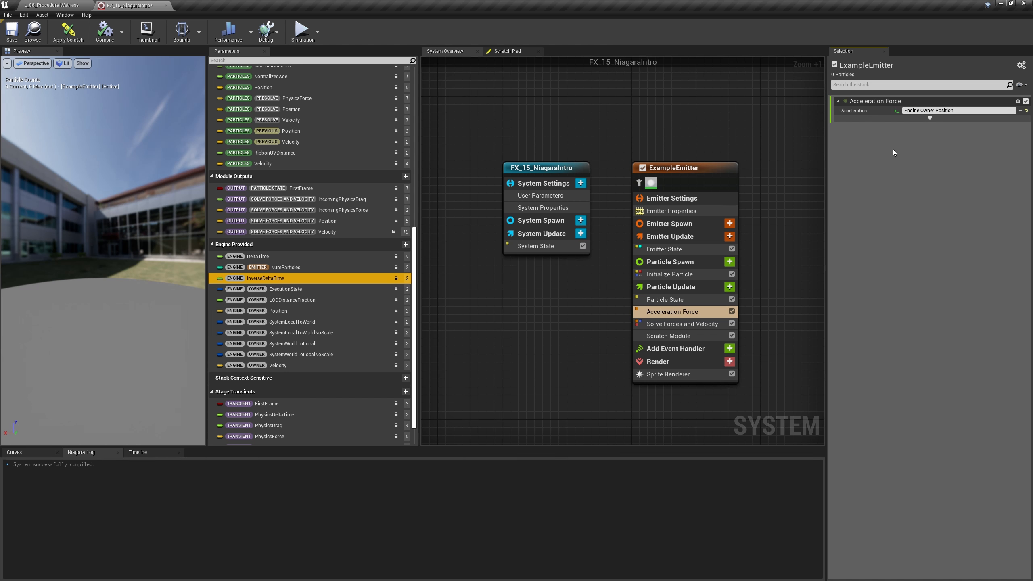